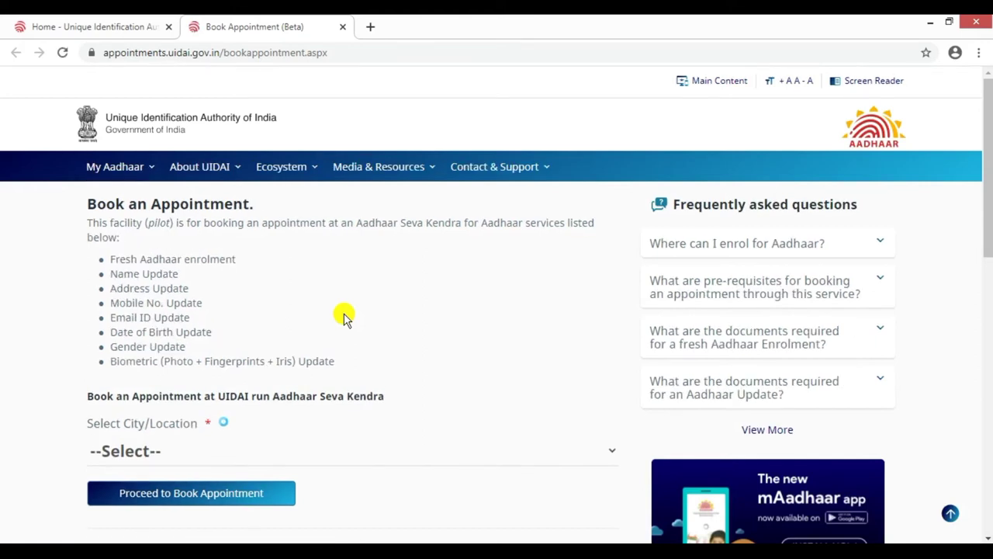
# Choose Warangal- Kandakatla Gateway Hanamkonda as the centre location and proceed to book an appointment.
pyautogui.scroll(-1, 445, 339)
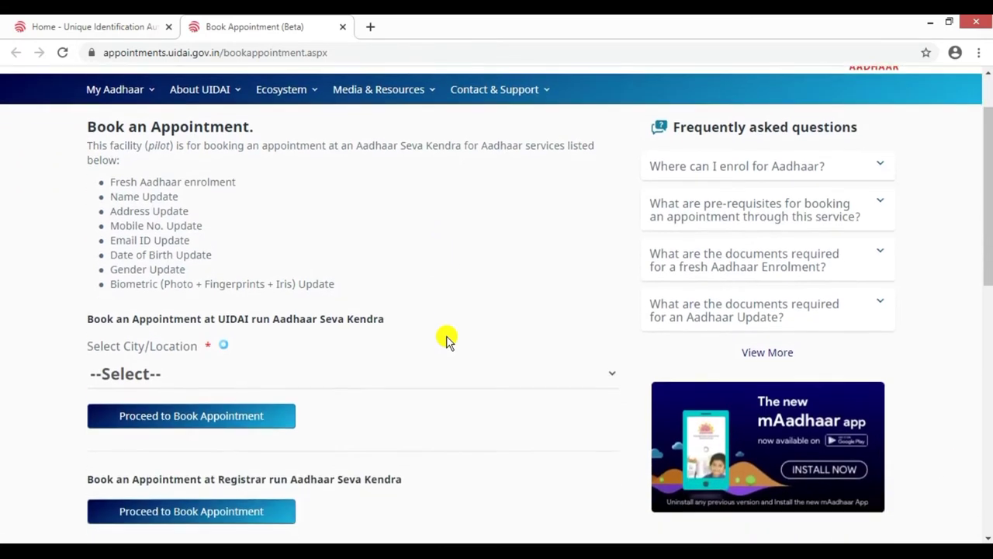
pyautogui.scroll(-1, 446, 339)
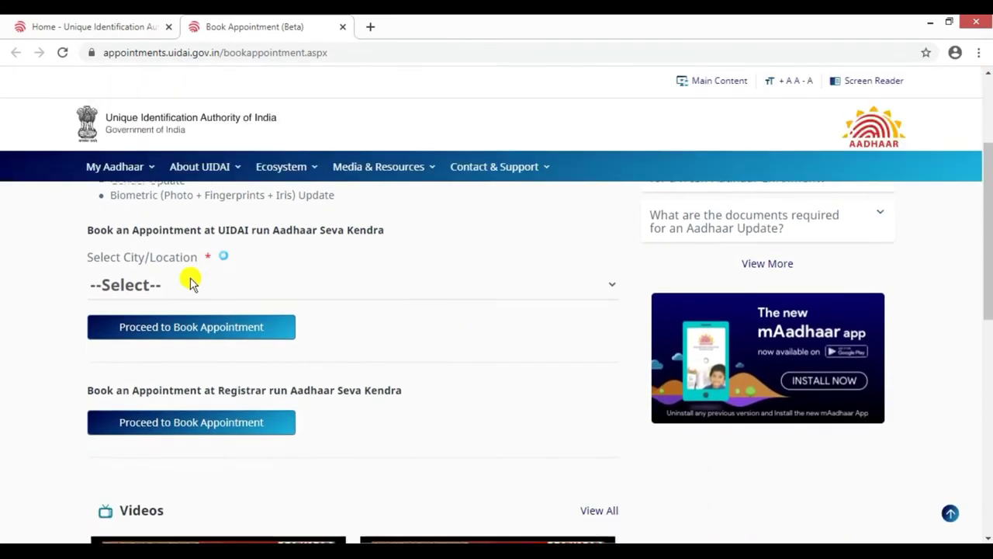
pyautogui.click(153, 284)
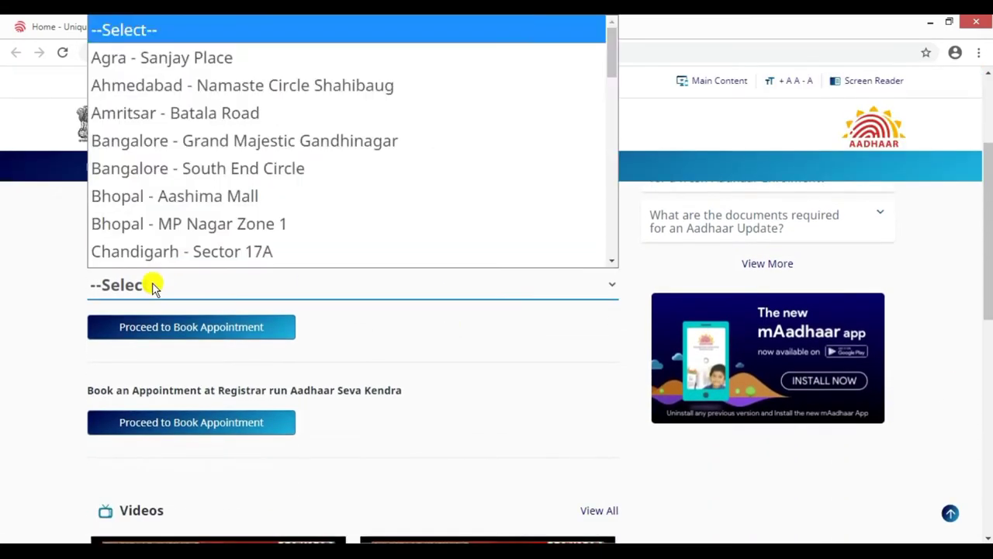
pyautogui.scroll(-1, 178, 229)
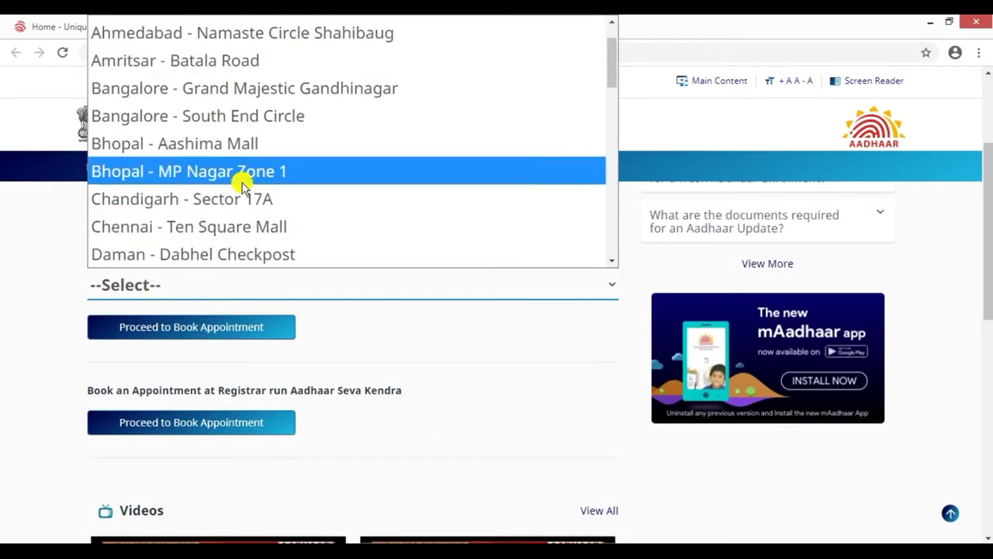
pyautogui.press('Down')
pyautogui.press('Down')
pyautogui.press('Down')
pyautogui.press('Down')
pyautogui.press('Down')
pyautogui.press('Down')
pyautogui.press('Down')
pyautogui.press('Down')
pyautogui.press('Down')
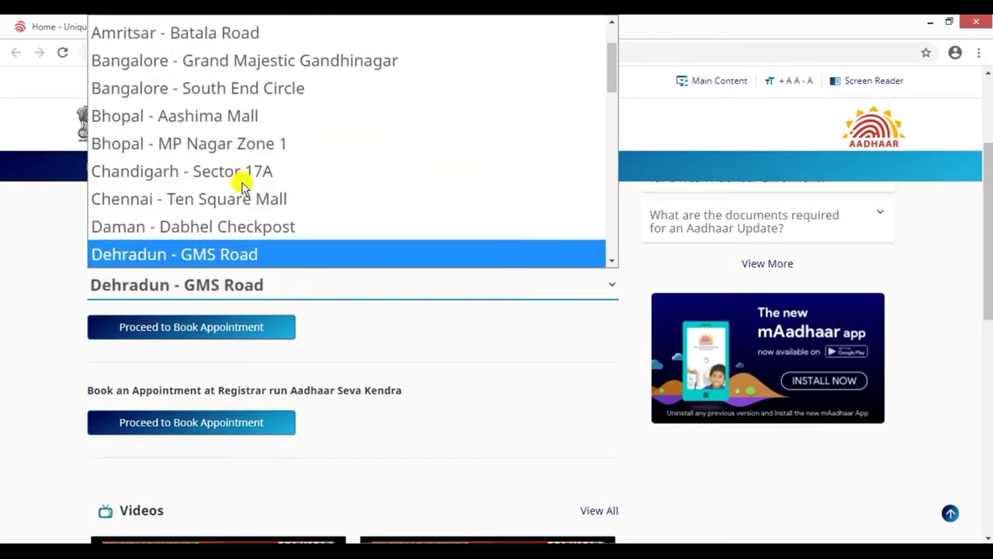
pyautogui.press('Down')
pyautogui.press('Down')
pyautogui.press('Down')
pyautogui.press('Down')
pyautogui.press('Down')
pyautogui.press('Down')
pyautogui.press('Down')
pyautogui.press('Down')
pyautogui.press('Down')
pyautogui.press('Down')
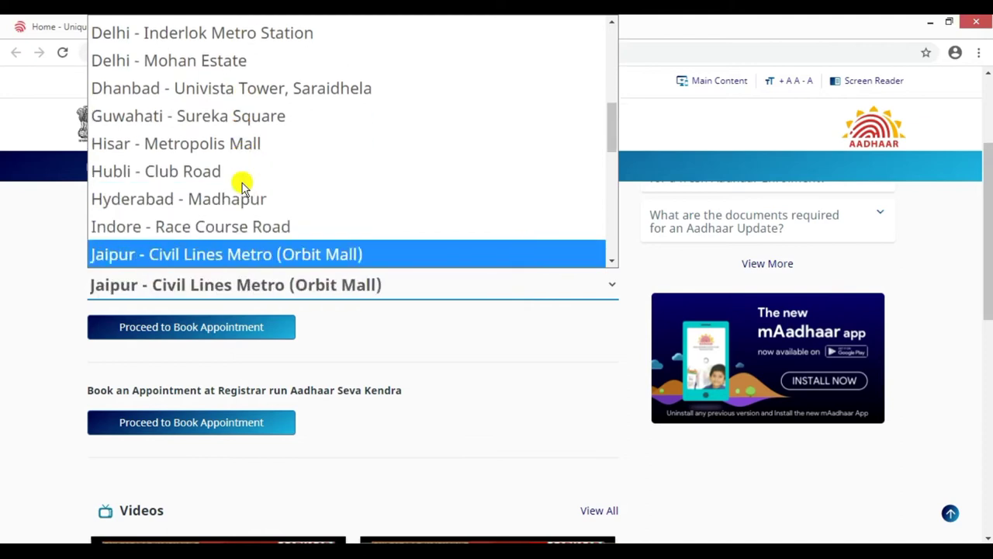
pyautogui.press('Down')
pyautogui.press('Down')
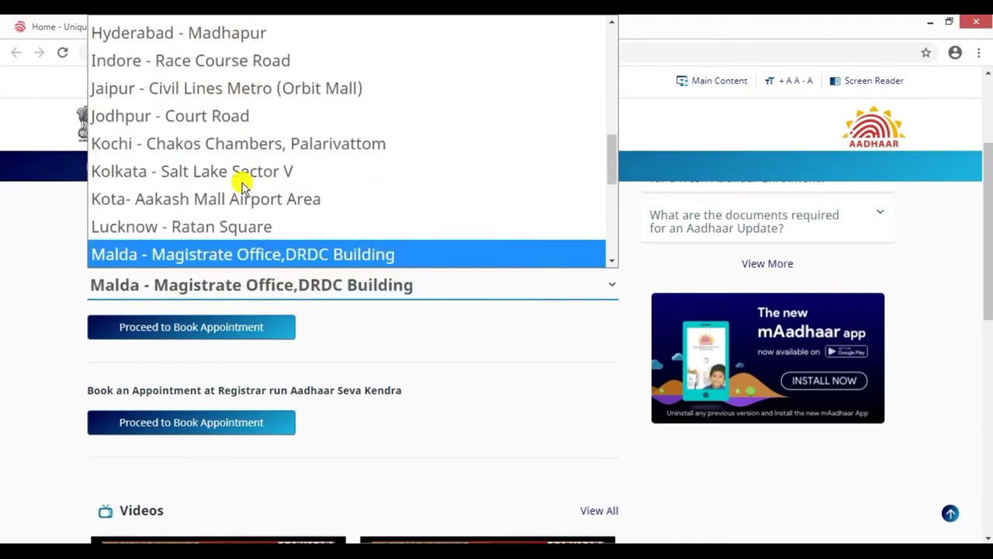
pyautogui.press('Down')
pyautogui.press('Down')
pyautogui.press('Down')
pyautogui.press('Down')
pyautogui.press('Down')
pyautogui.press('Down')
pyautogui.press('Down')
pyautogui.press('Down')
pyautogui.press('Down')
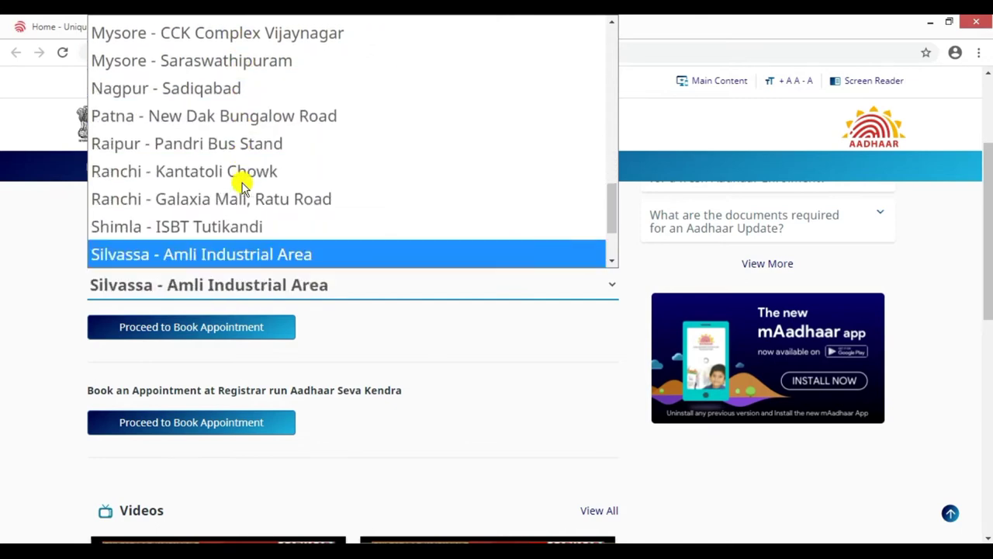
pyautogui.press('Down')
pyautogui.press('Down')
pyautogui.press('Down')
pyautogui.press('Down')
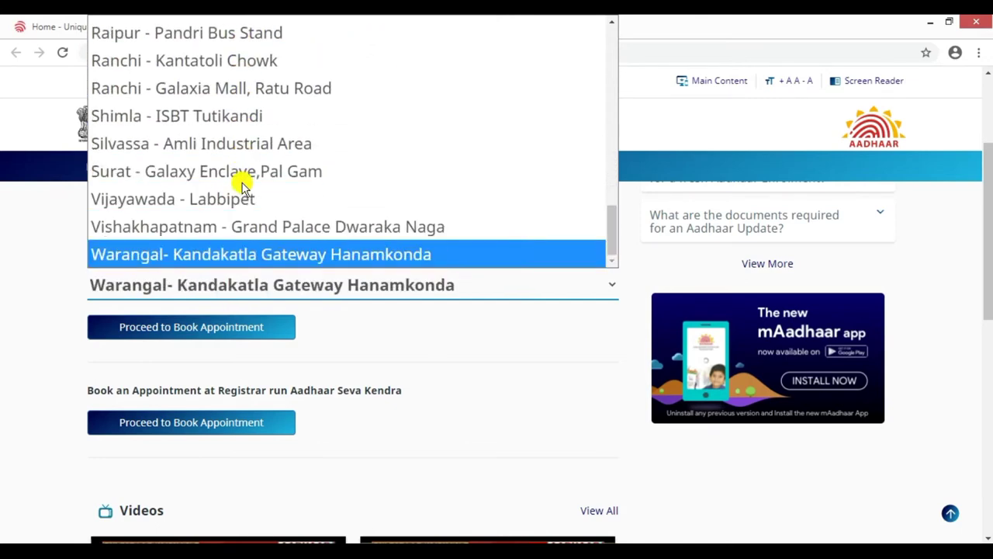
pyautogui.press('Up')
pyautogui.press('Up')
pyautogui.press('Up')
pyautogui.press('Up')
pyautogui.press('Up')
pyautogui.press('Up')
pyautogui.press('Up')
pyautogui.press('Up')
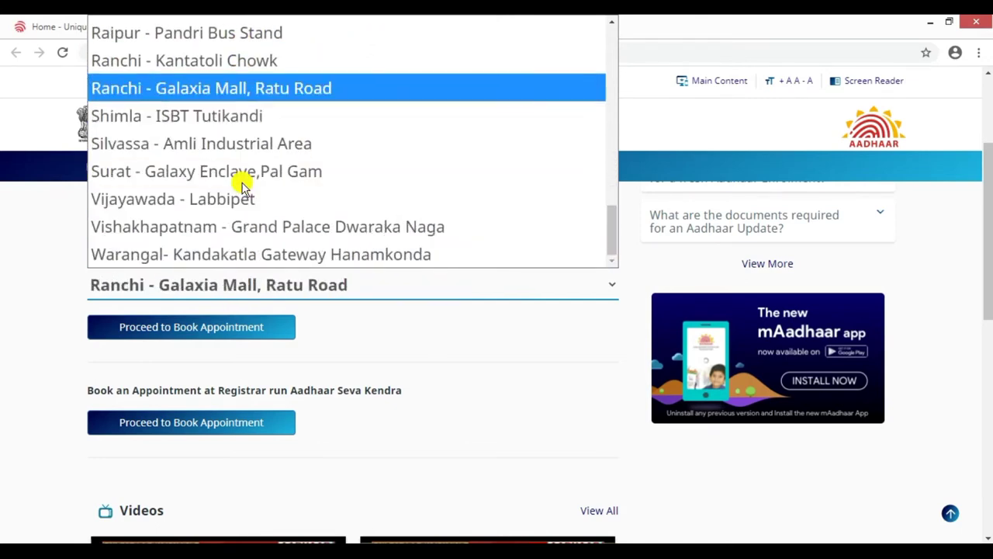
pyautogui.click(155, 254)
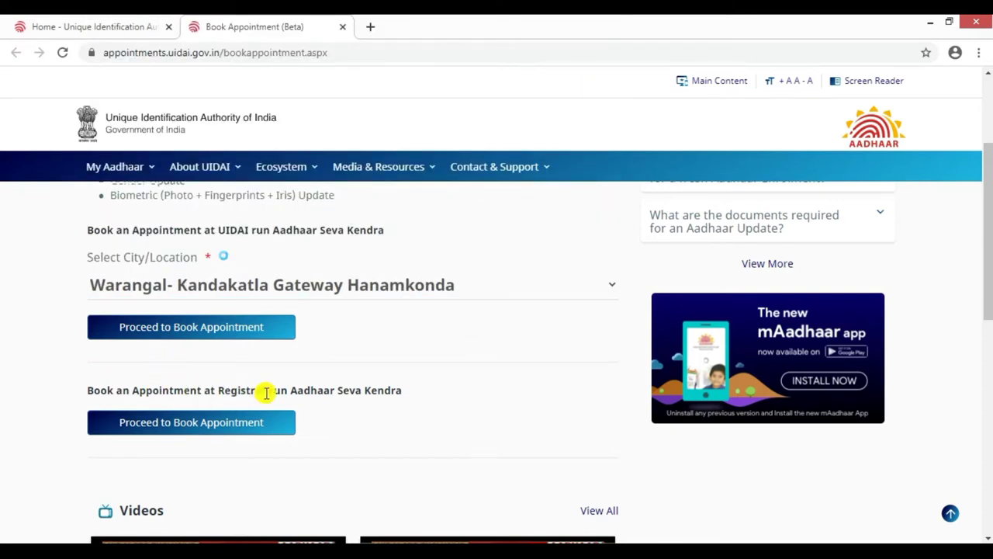
pyautogui.click(222, 432)
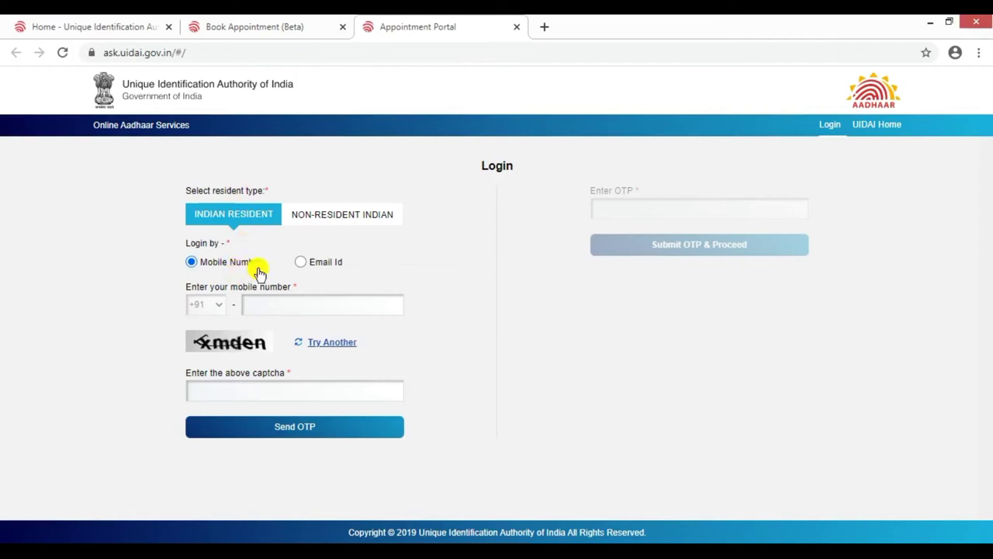
# Keep login by Mobile Number and enter the applicant's mobile number.
pyautogui.click(305, 266)
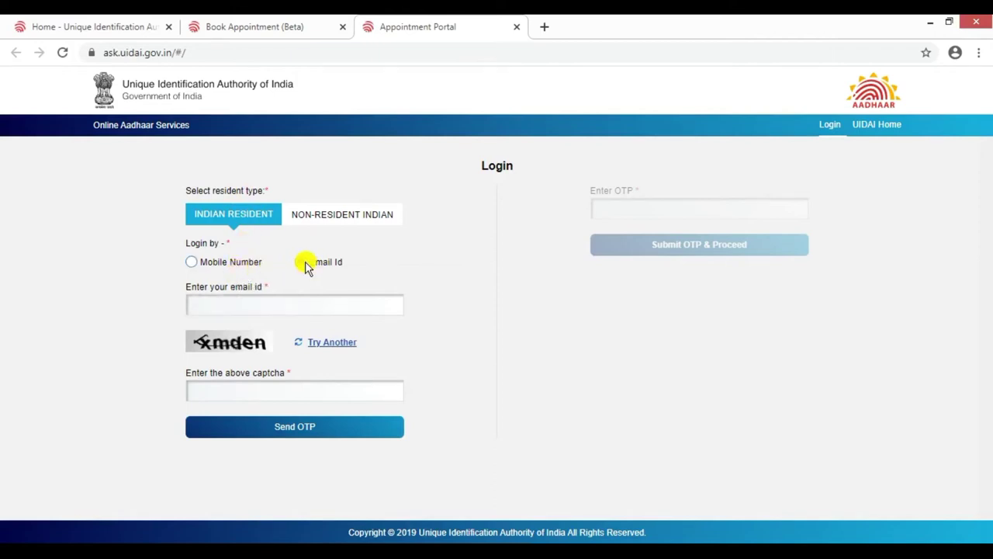
pyautogui.click(221, 269)
pyautogui.click(285, 305)
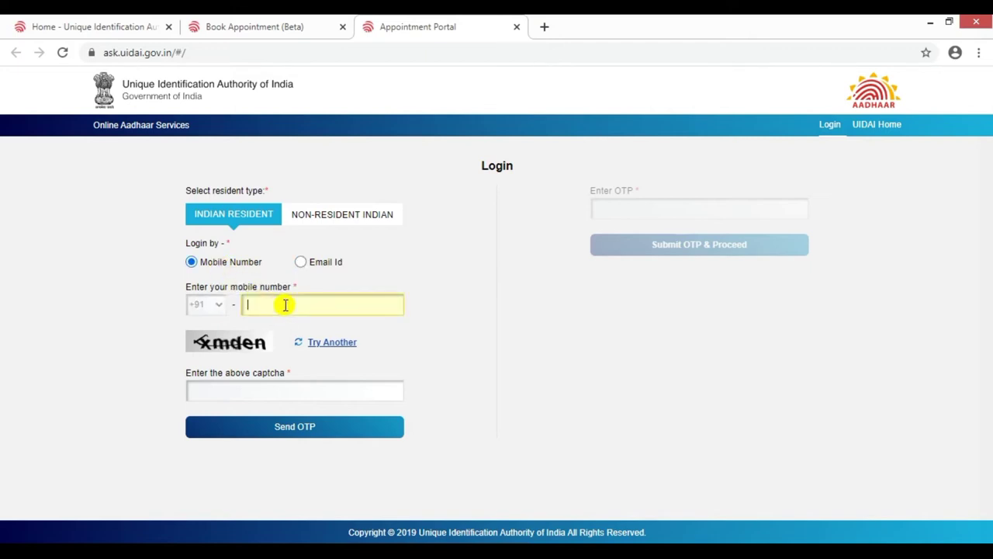
pyautogui.write('98765')
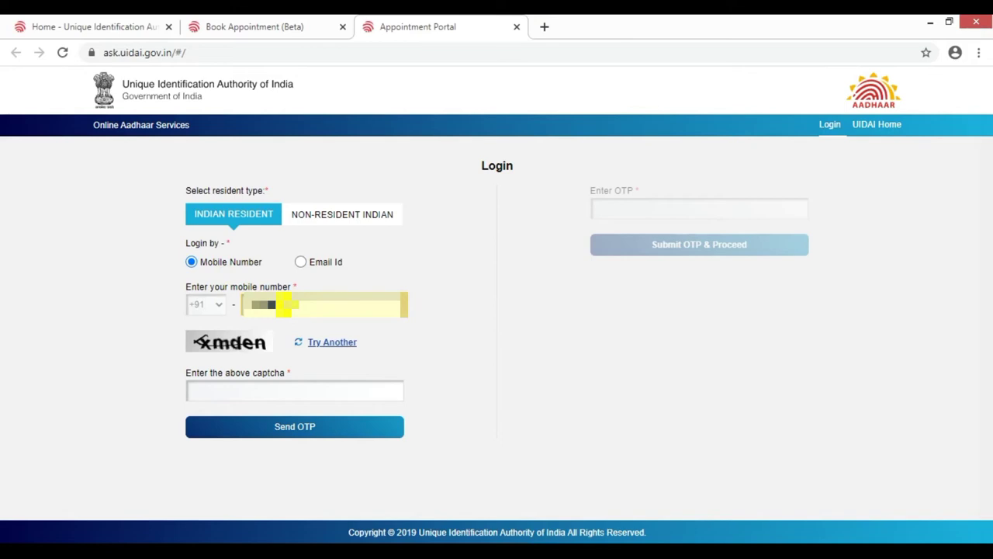
# Type the shown captcha text, fixing a mistyped letter, and request the OTP.
pyautogui.click(270, 393)
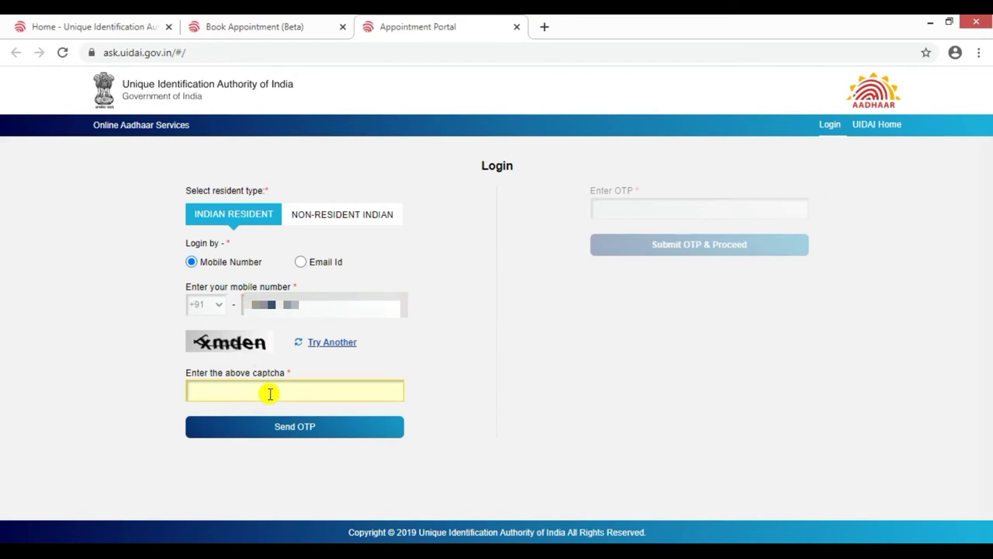
pyautogui.write('x')
pyautogui.press('BackSpace')
pyautogui.write('xmden')
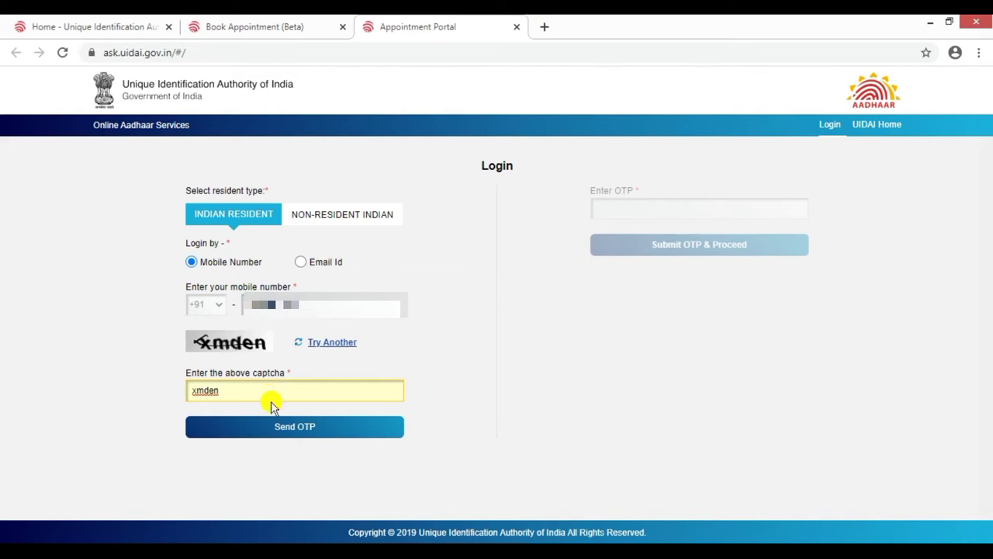
pyautogui.click(307, 425)
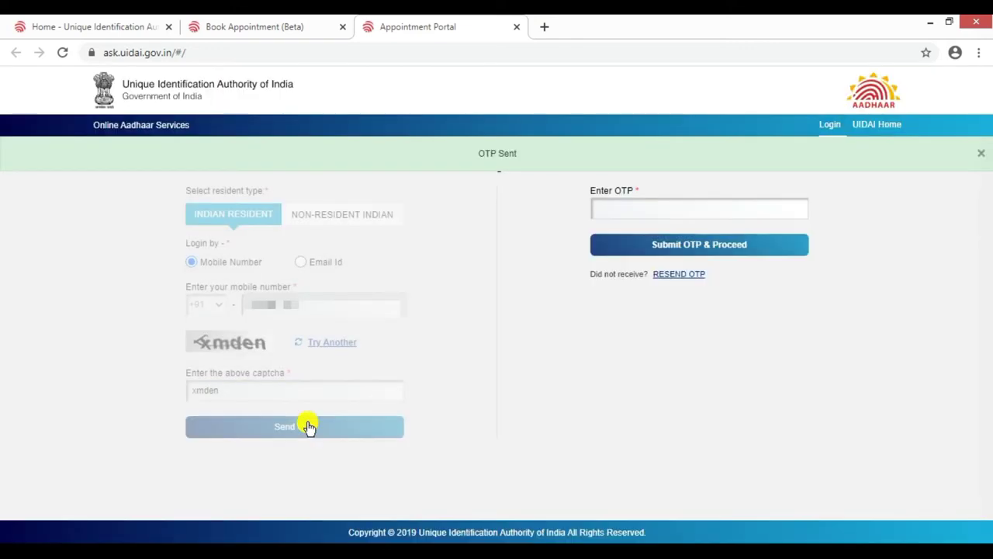
# Dismiss the OTP notice, enter the received six-digit OTP and submit it to log in.
pyautogui.click(665, 210)
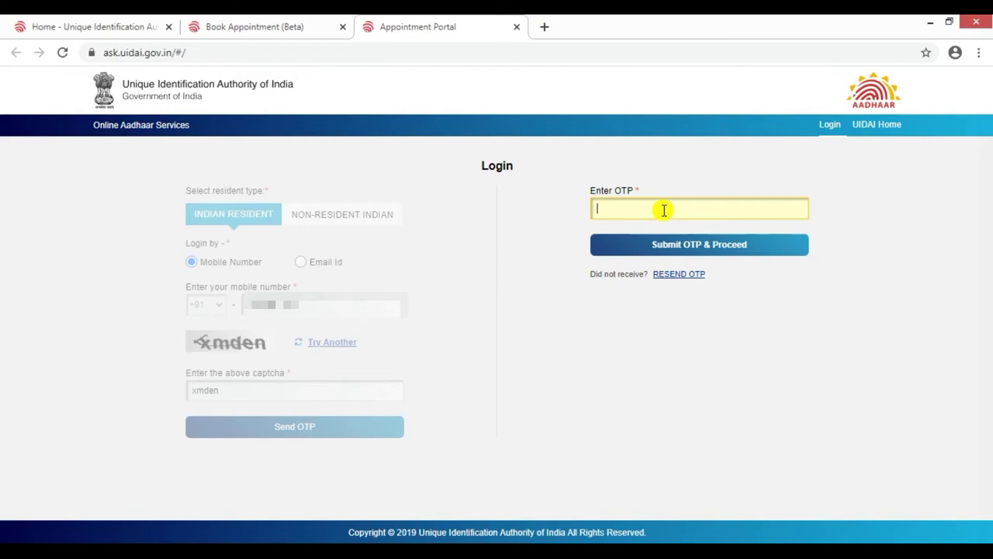
pyautogui.click(703, 247)
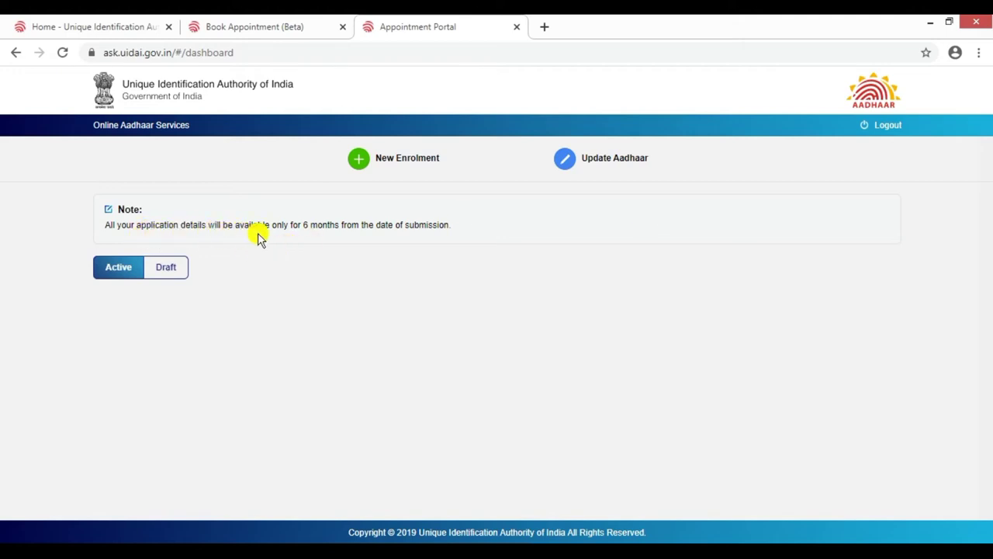
# Start an Update Aadhaar application, entering the name as per Aadhaar and the Aadhaar number.
pyautogui.hotkey('ctrl', 't')
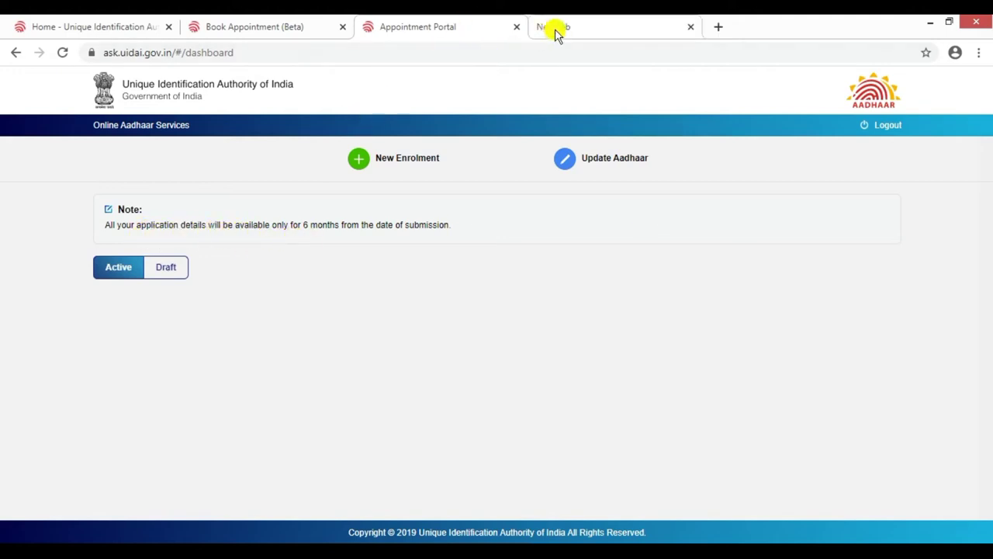
pyautogui.click(569, 161)
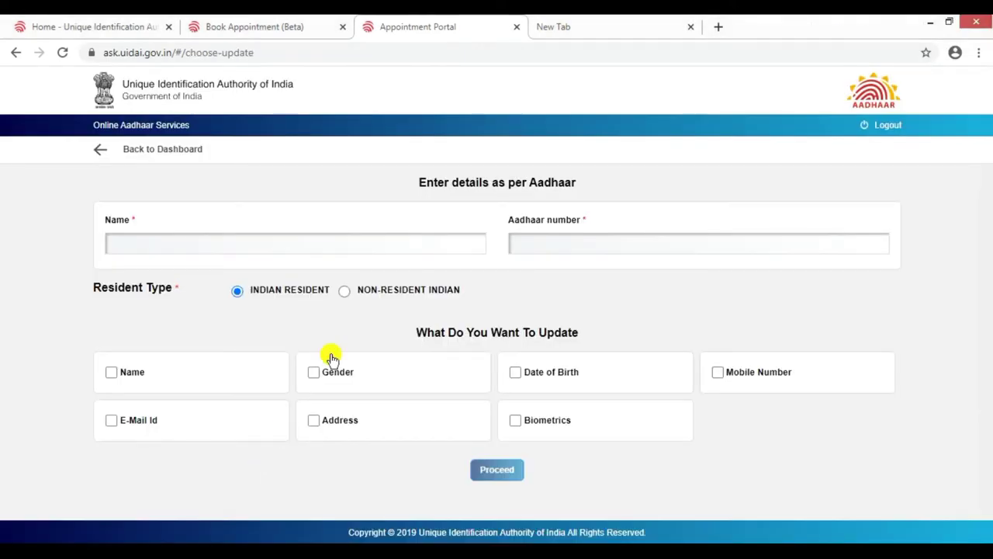
pyautogui.click(408, 247)
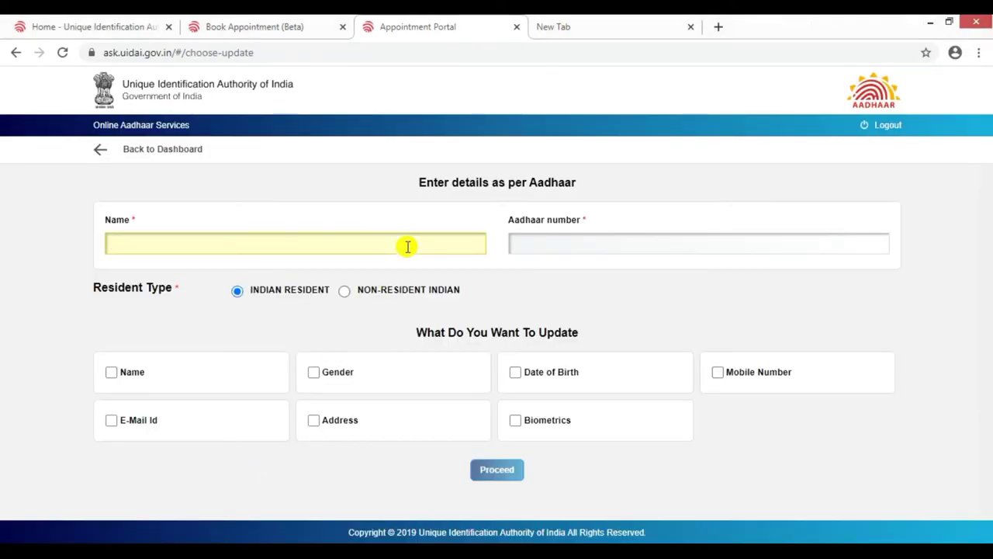
pyautogui.write('Parveen')
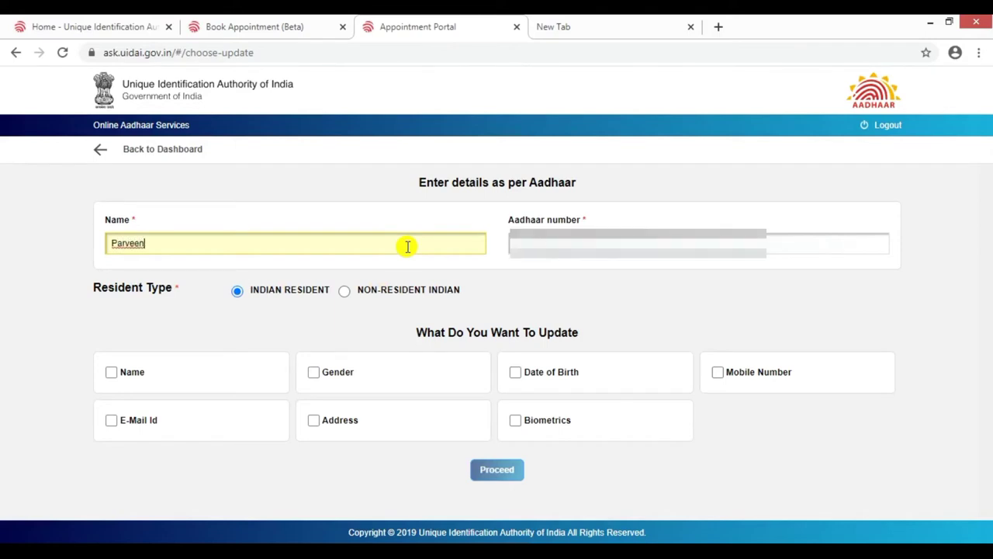
pyautogui.click(581, 233)
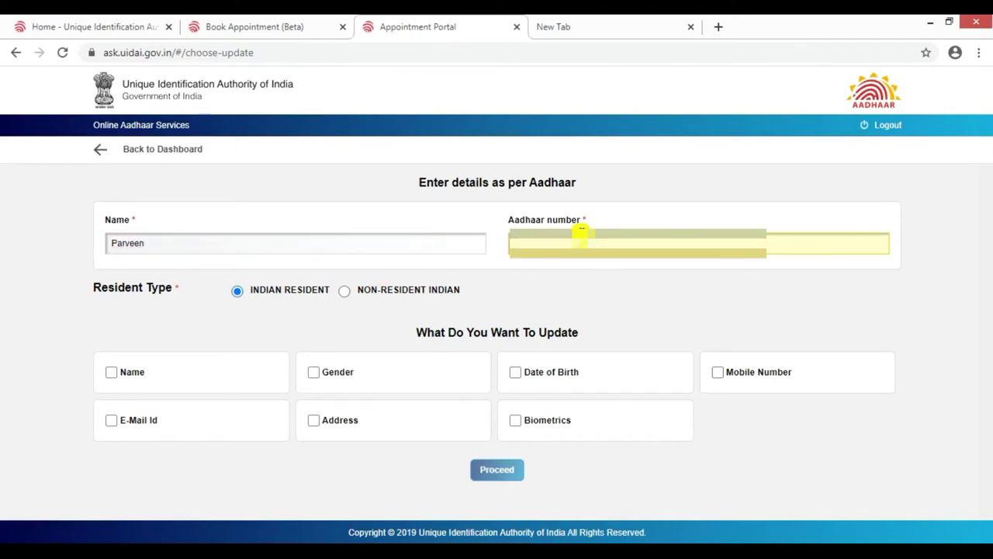
pyautogui.hotkey('ctrl', 'v')
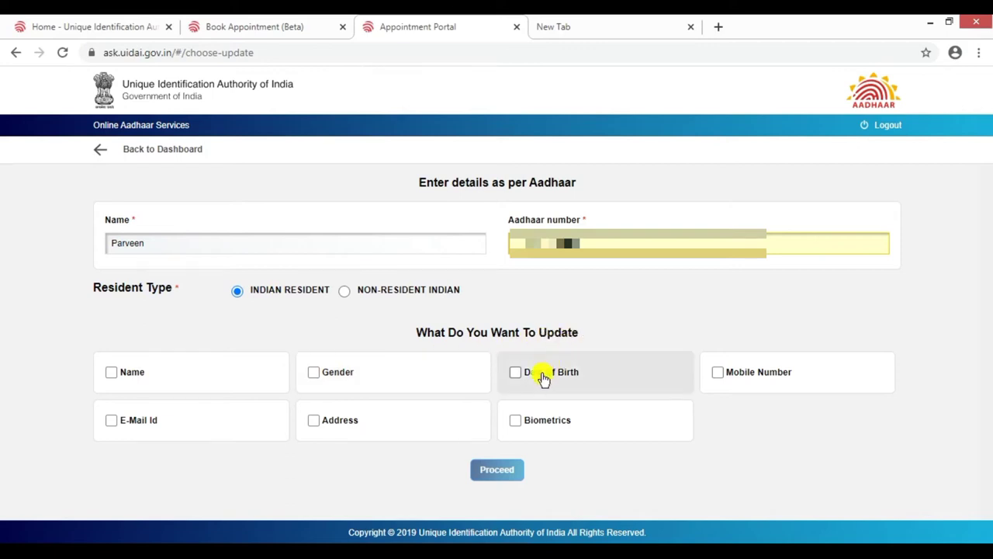
# Select Mobile Number and E-Mail Id for update, proceed, and accept the confirmation.
pyautogui.click(720, 374)
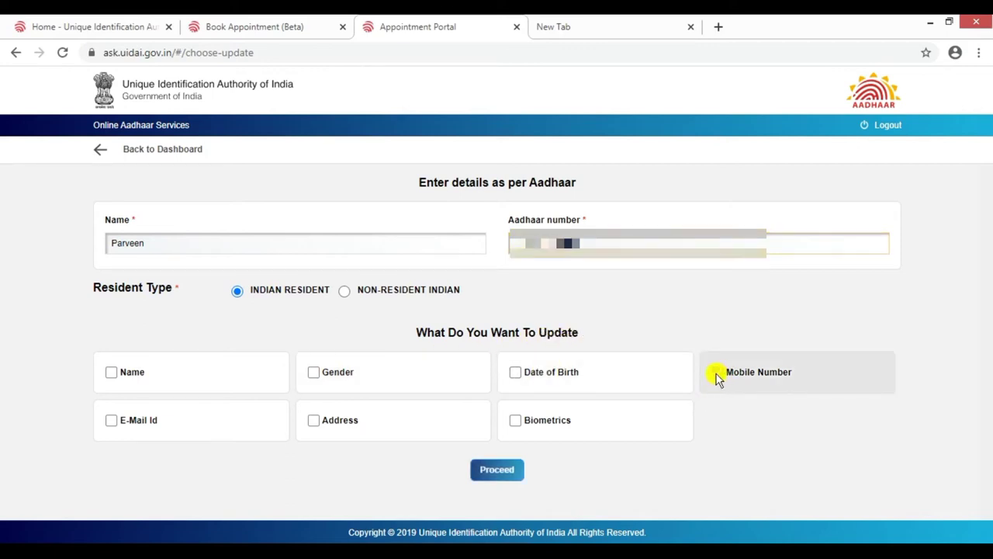
pyautogui.click(113, 425)
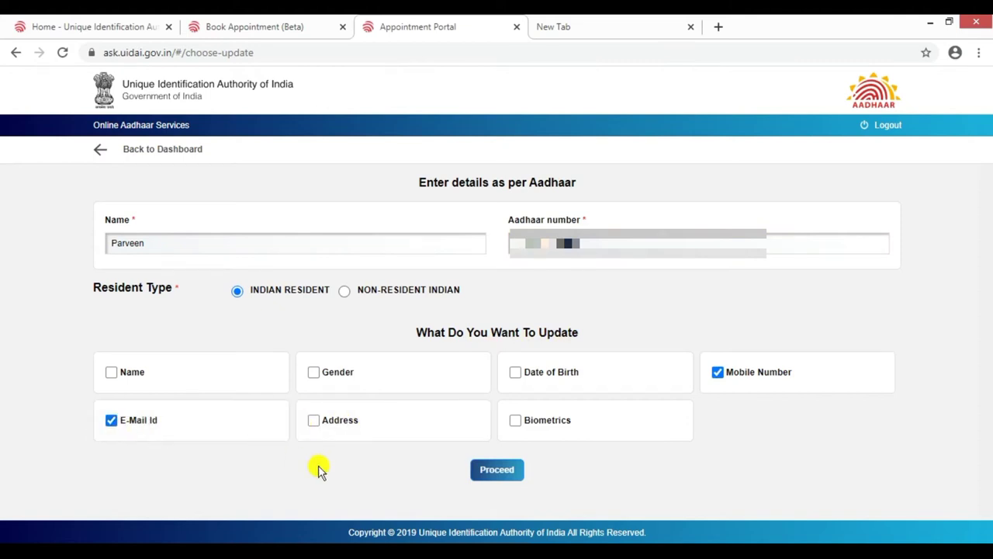
pyautogui.click(499, 472)
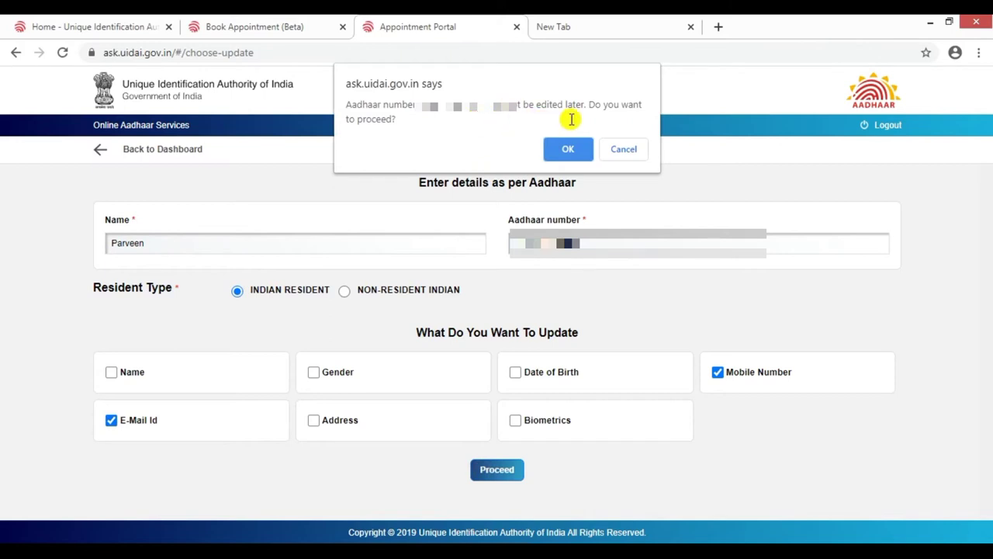
pyautogui.click(568, 149)
# Fill in the new mobile number and the new e-mail address.
pyautogui.click(187, 318)
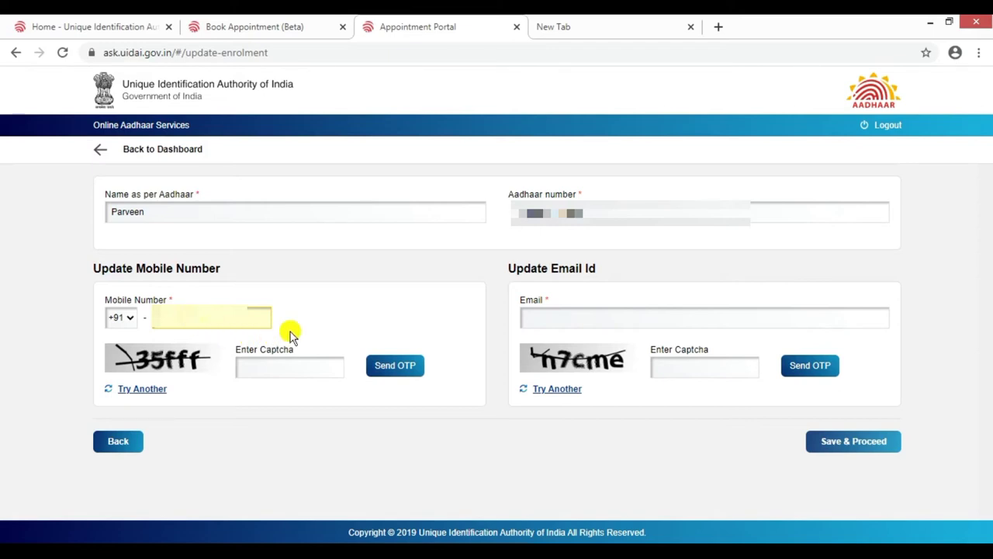
pyautogui.click(556, 321)
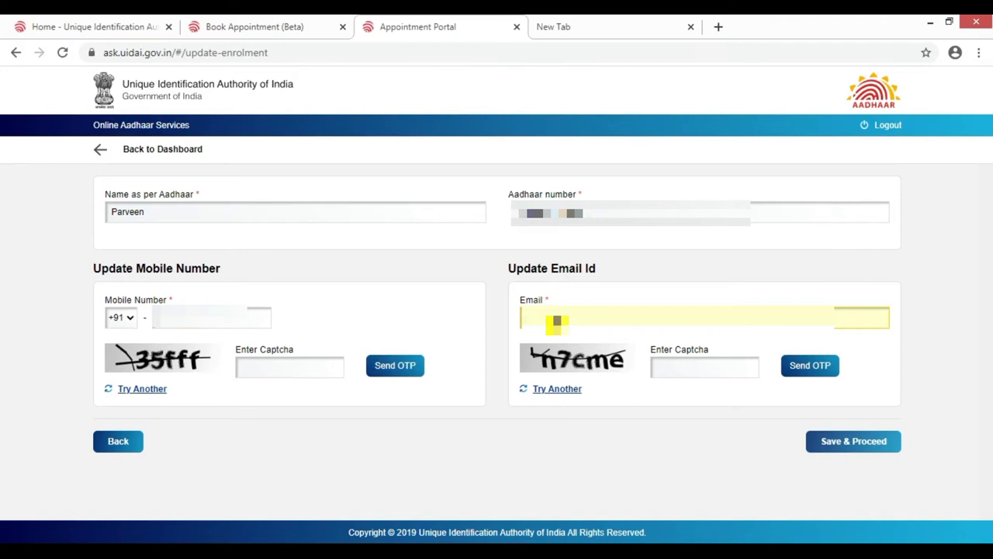
pyautogui.write('pa')
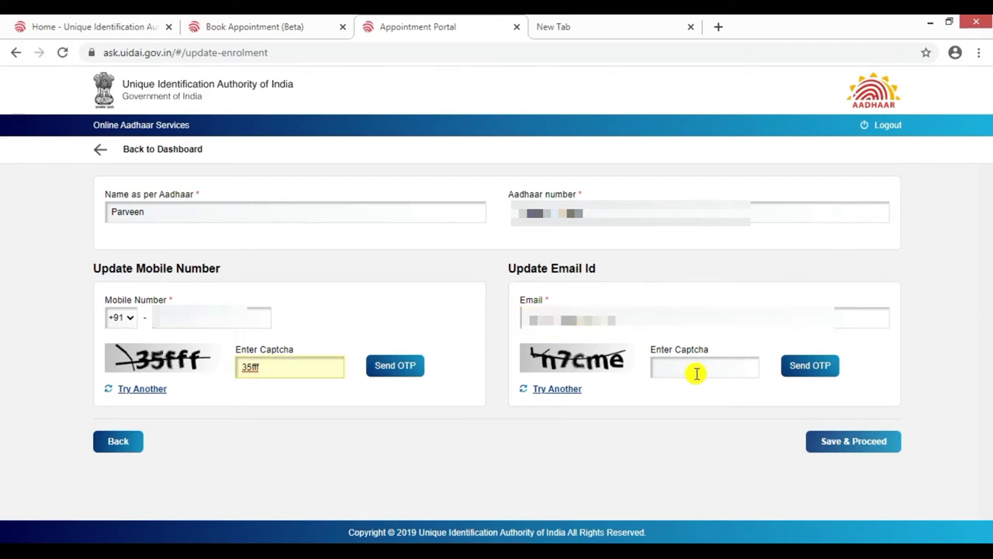
# Enter the e-mail captcha text and send an OTP to the new mobile number.
pyautogui.click(697, 373)
pyautogui.write('n')
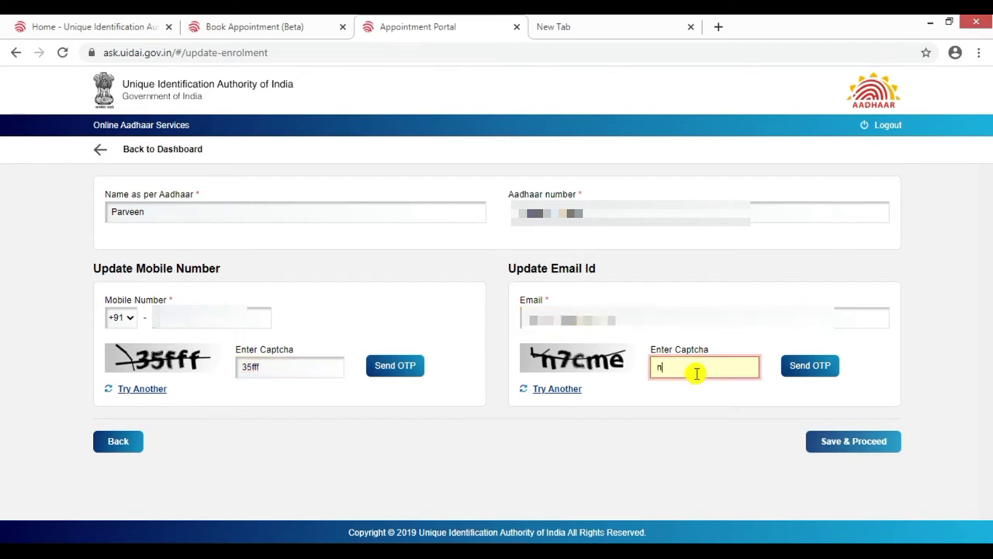
pyautogui.write('7cme')
pyautogui.doubleClick(697, 373)
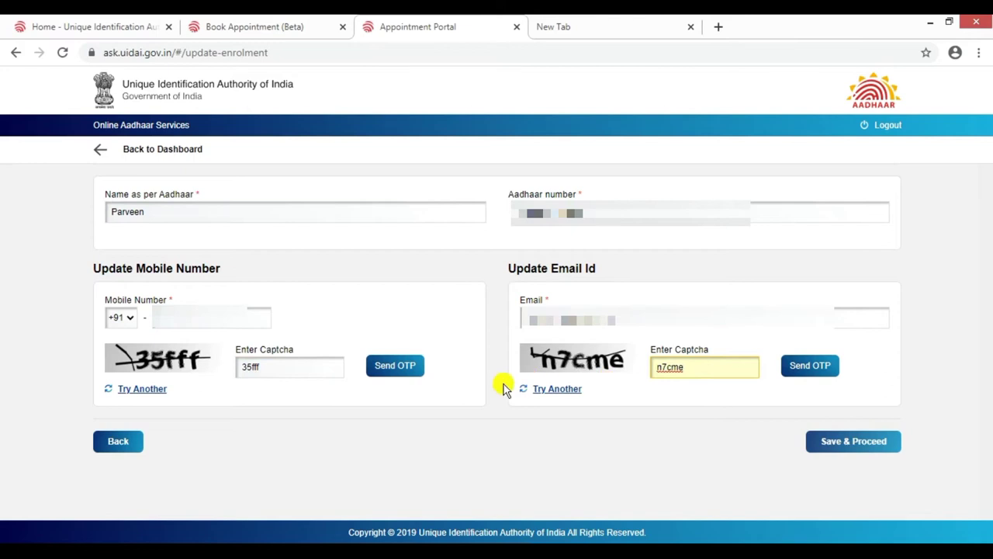
pyautogui.click(394, 368)
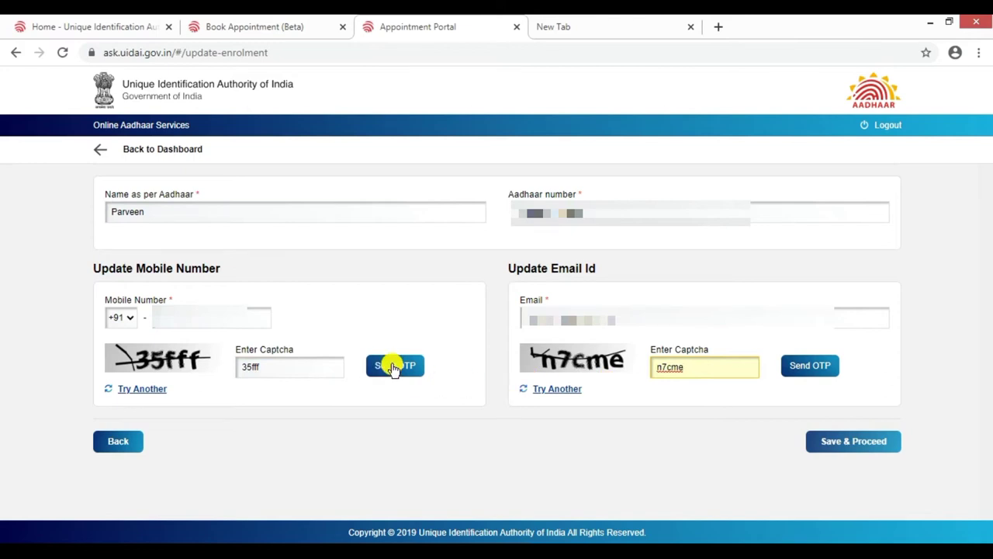
pyautogui.click(395, 367)
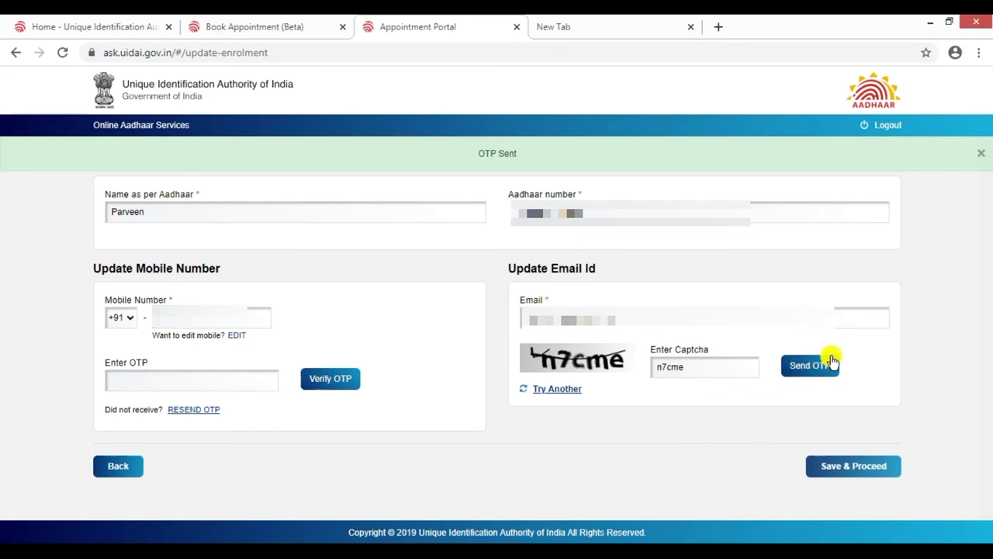
# Request the e-mail OTP, verify the new mobile number with its SMS OTP, and open a new tab.
pyautogui.click(821, 364)
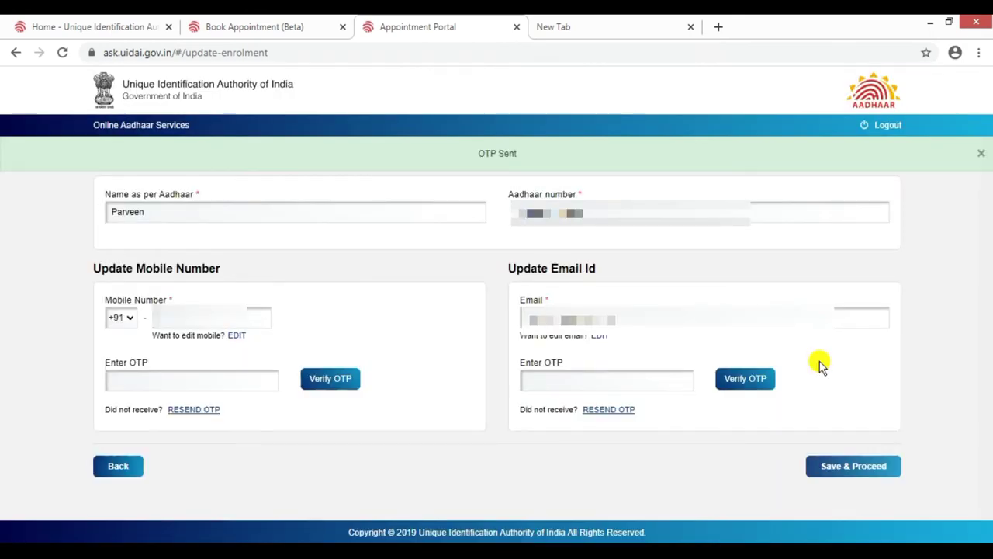
pyautogui.click(218, 380)
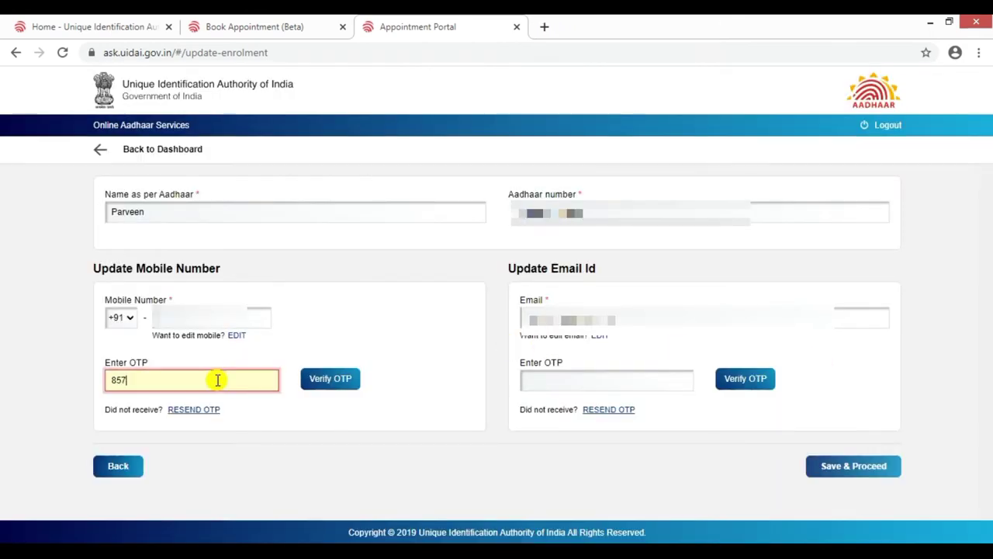
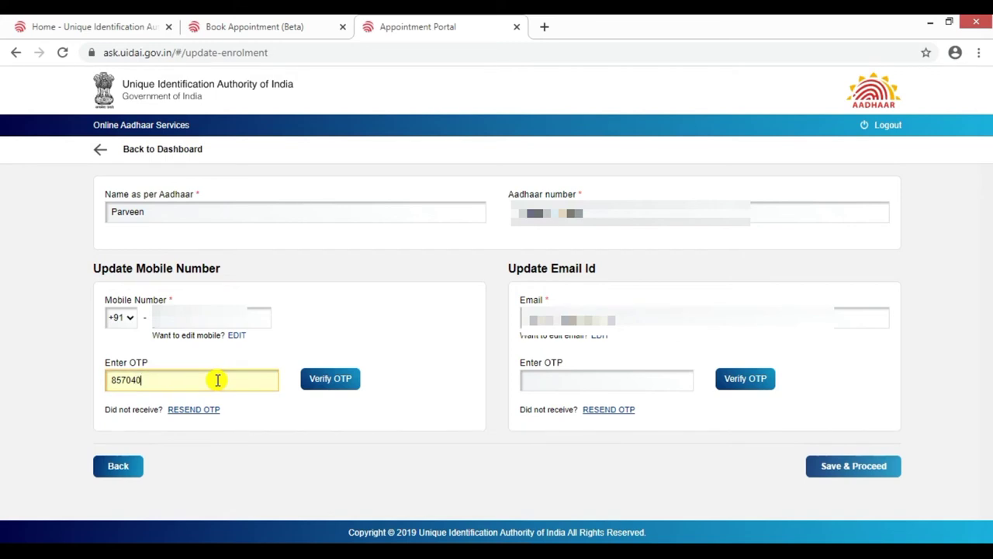
pyautogui.click(330, 380)
pyautogui.click(584, 378)
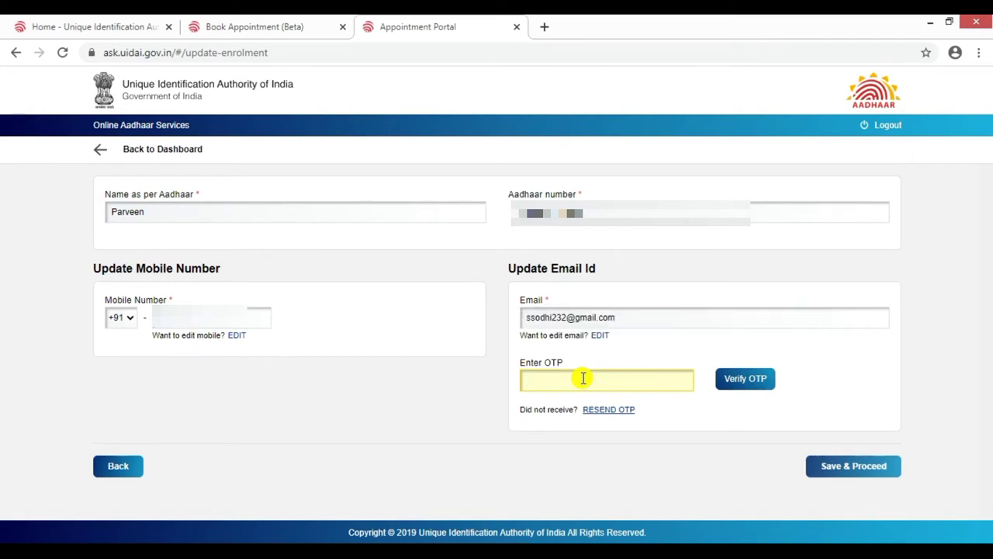
pyautogui.click(544, 26)
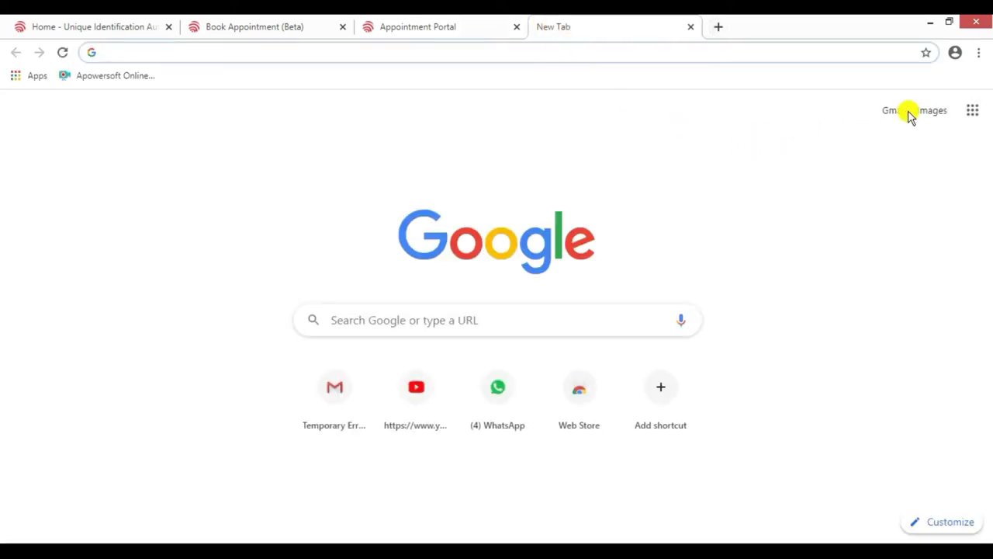
# Sign into Gmail with a different Google account's e-mail and password to reach the inbox.
pyautogui.click(894, 111)
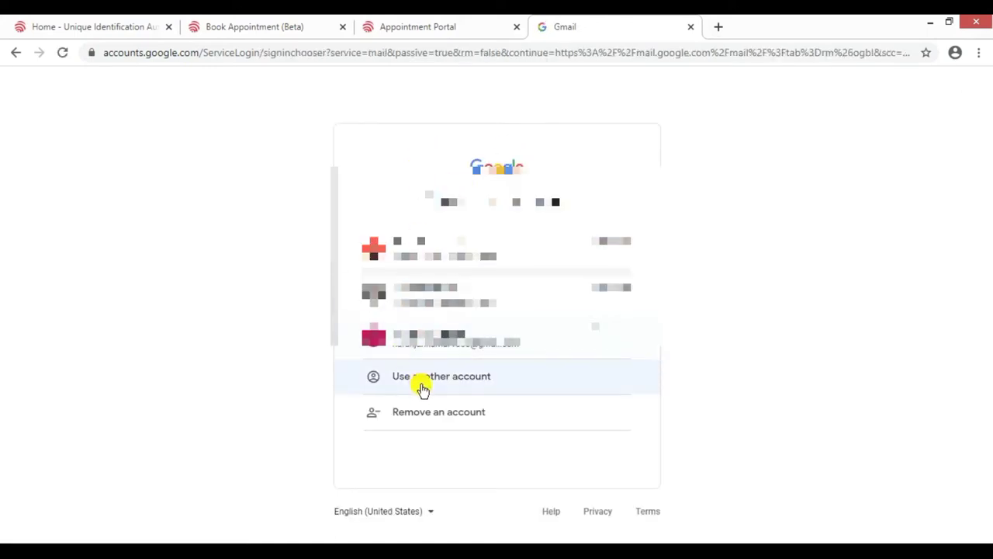
pyautogui.click(455, 377)
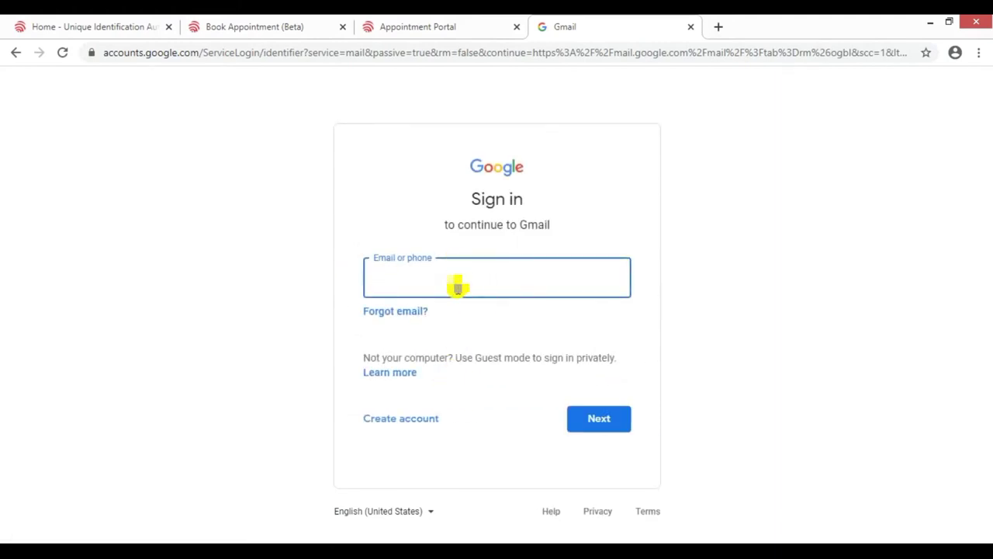
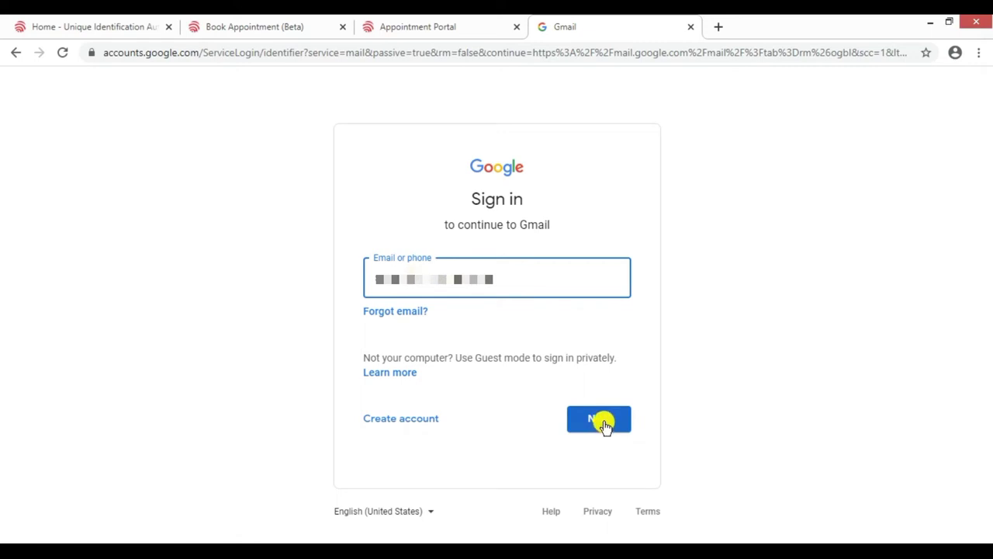
pyautogui.click(604, 423)
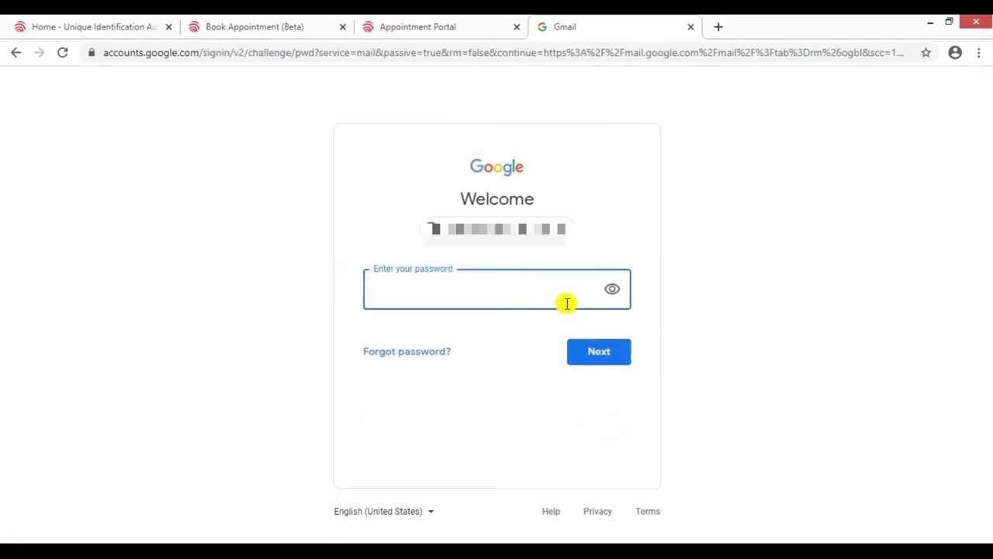
pyautogui.write('**')
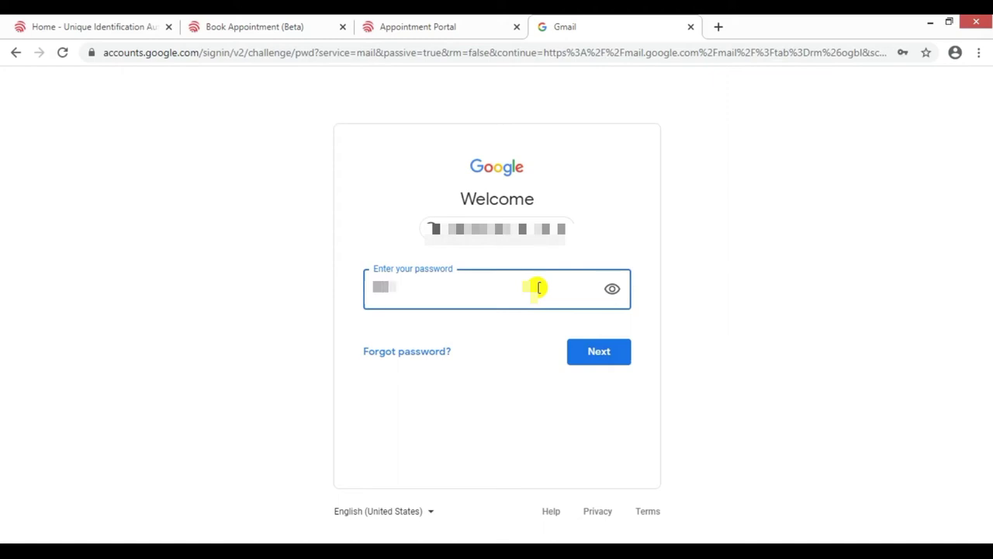
pyautogui.write('***')
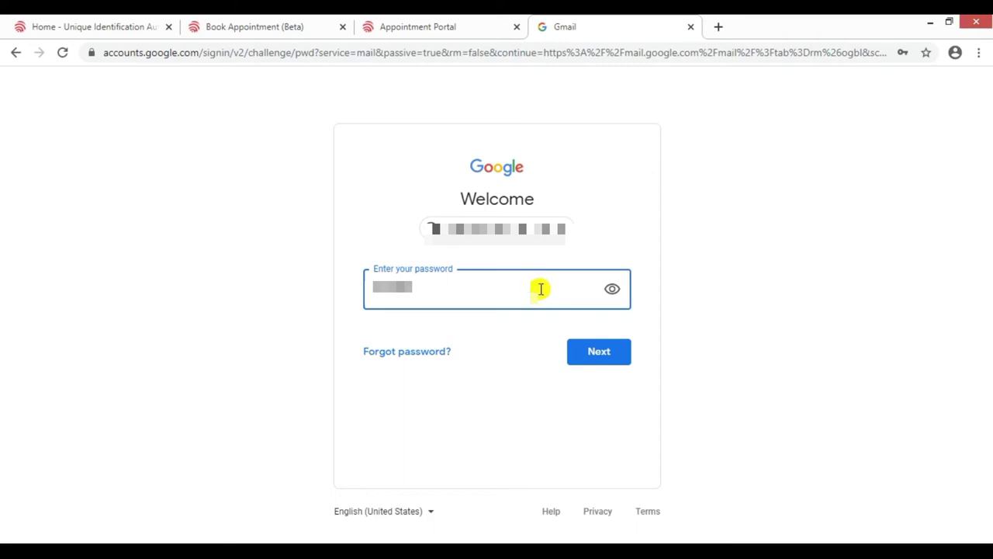
pyautogui.click(613, 358)
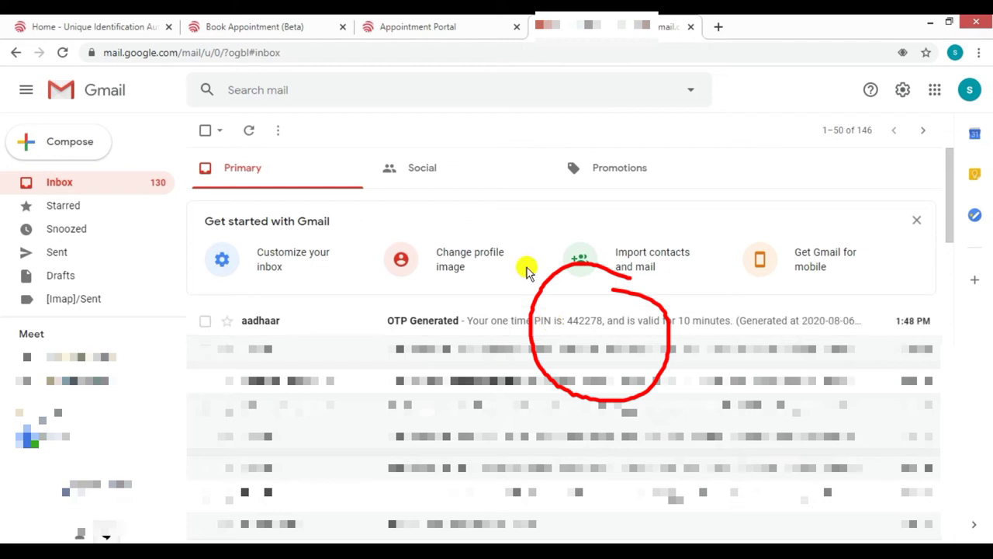
# Back on the portal, verify the e-mail with the emailed OTP and save the details to proceed.
pyautogui.click(389, 25)
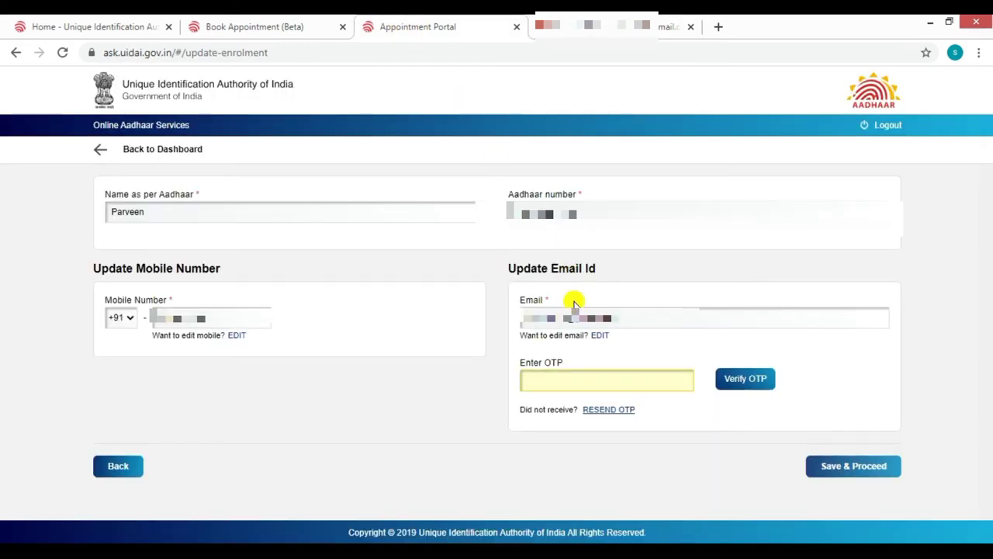
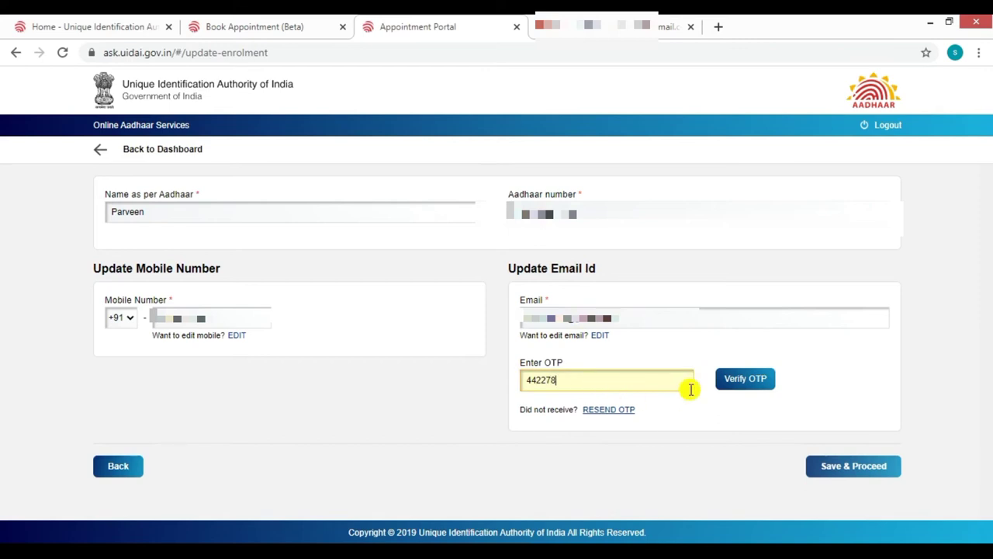
pyautogui.click(747, 380)
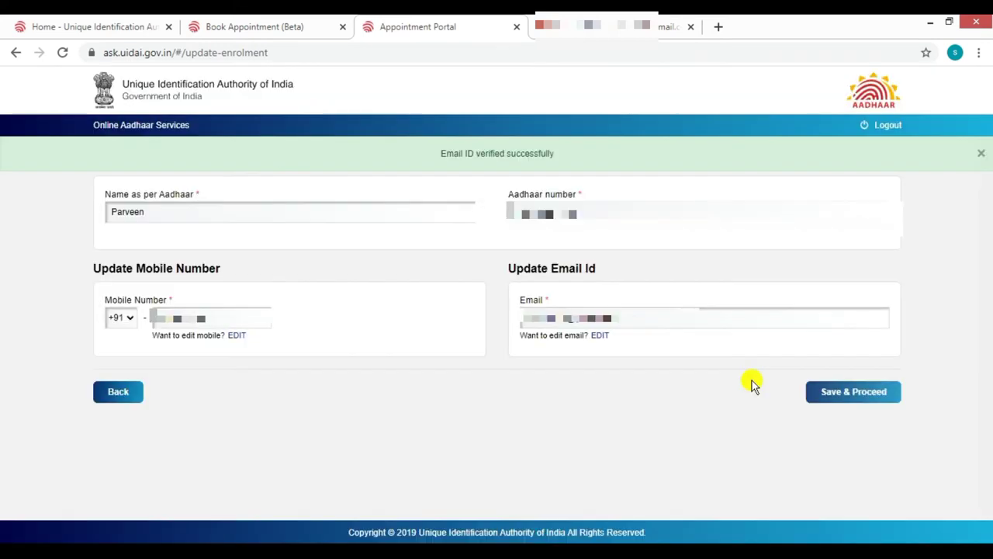
pyautogui.click(877, 395)
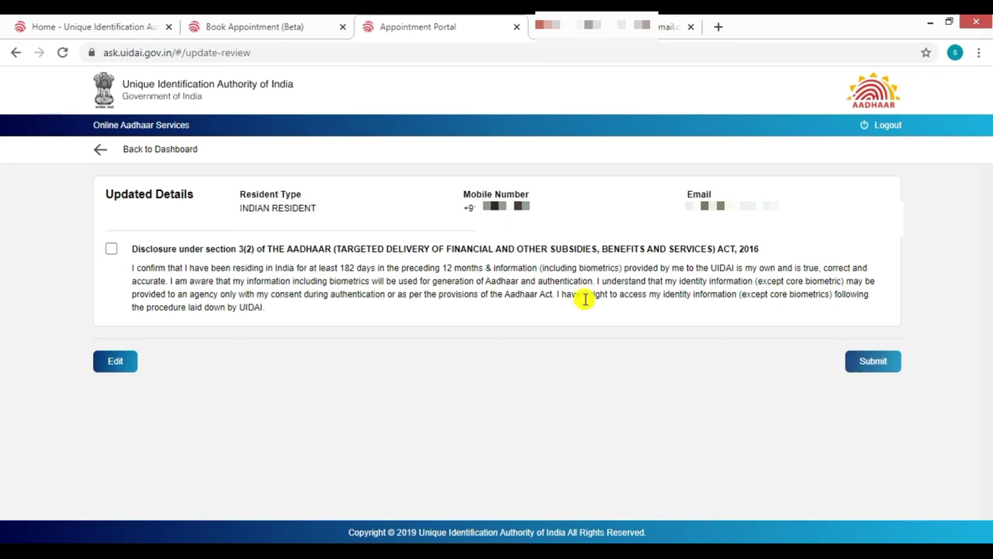
# Accept the Aadhaar Act disclosure, submit the update application, and choose Book Appointment.
pyautogui.click(111, 248)
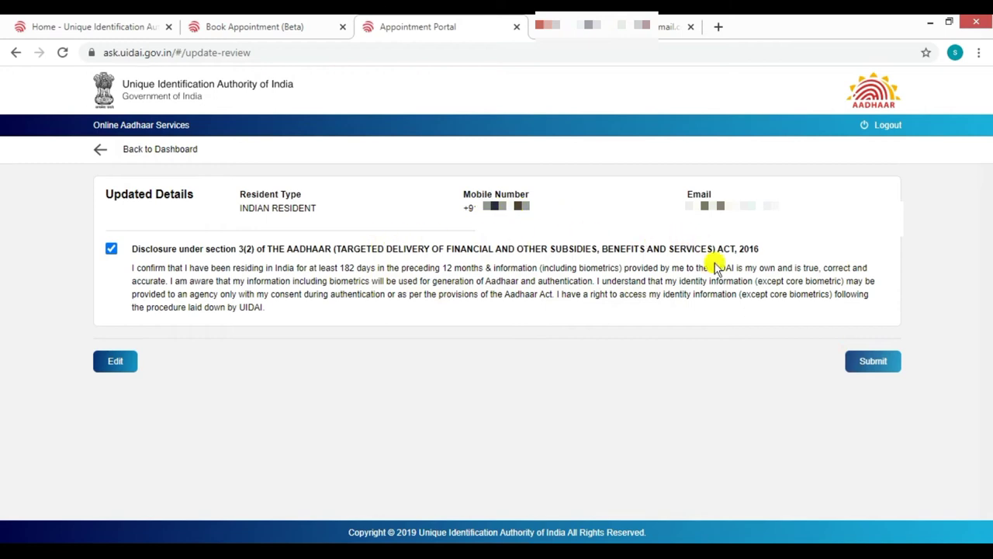
pyautogui.click(870, 362)
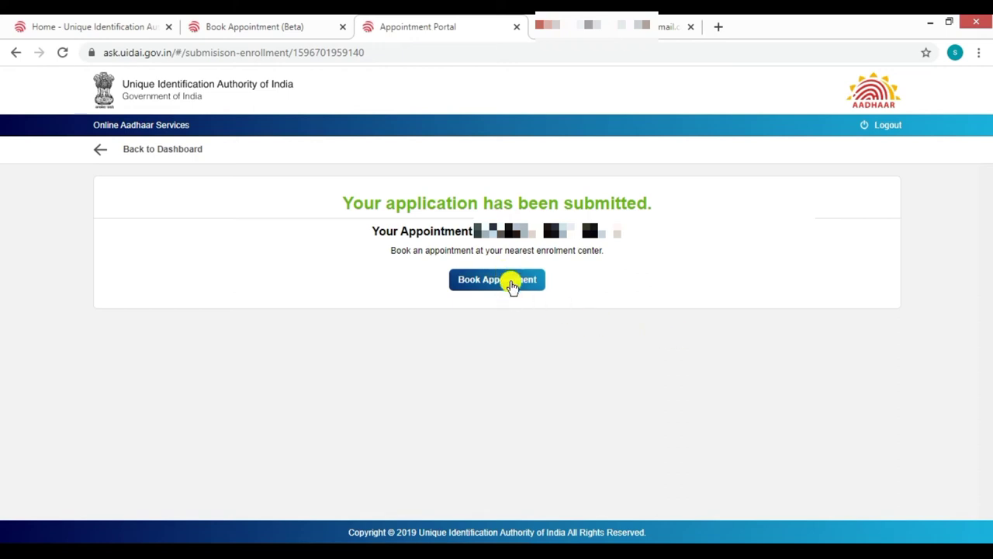
pyautogui.click(512, 283)
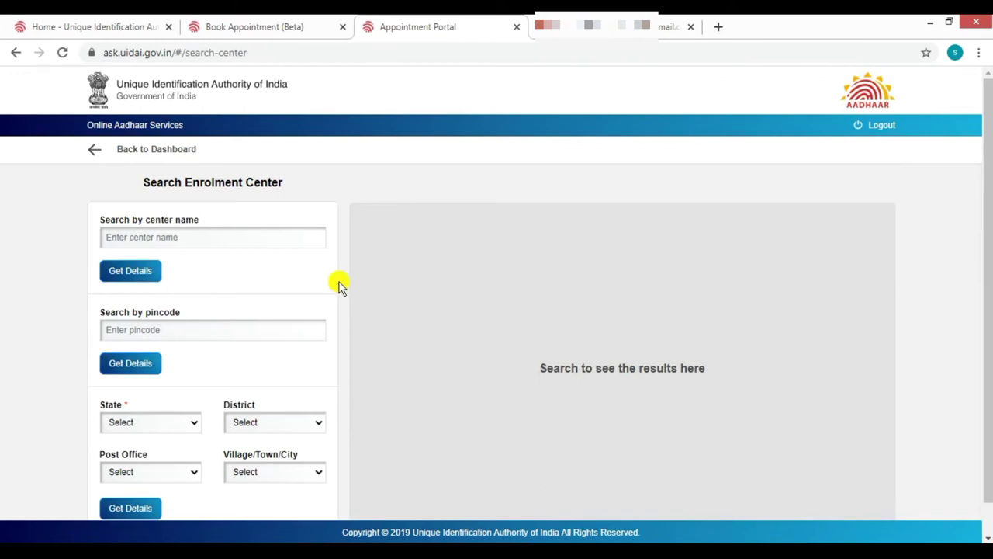
# Set the centre search to Kapurthala district and Phagwara post office.
pyautogui.click(193, 241)
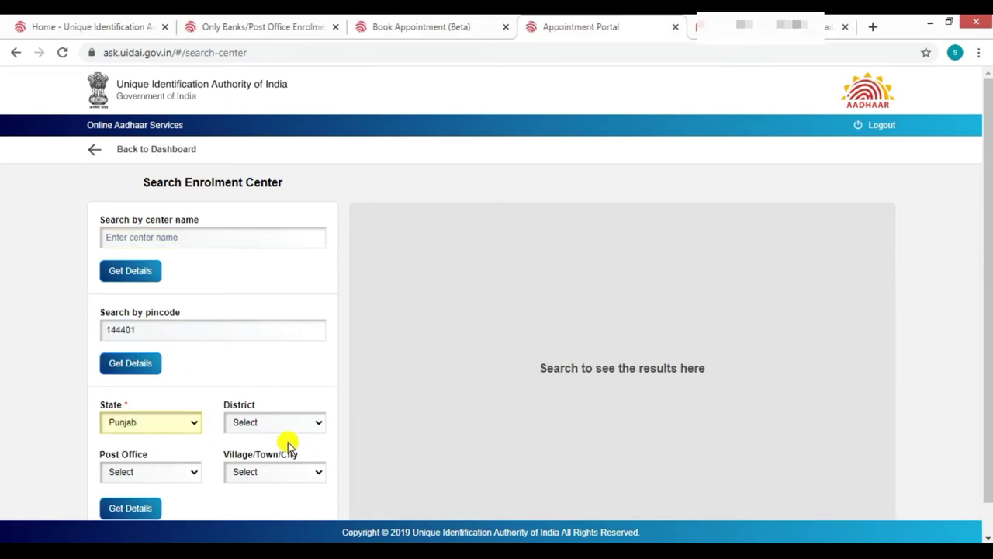
pyautogui.click(300, 431)
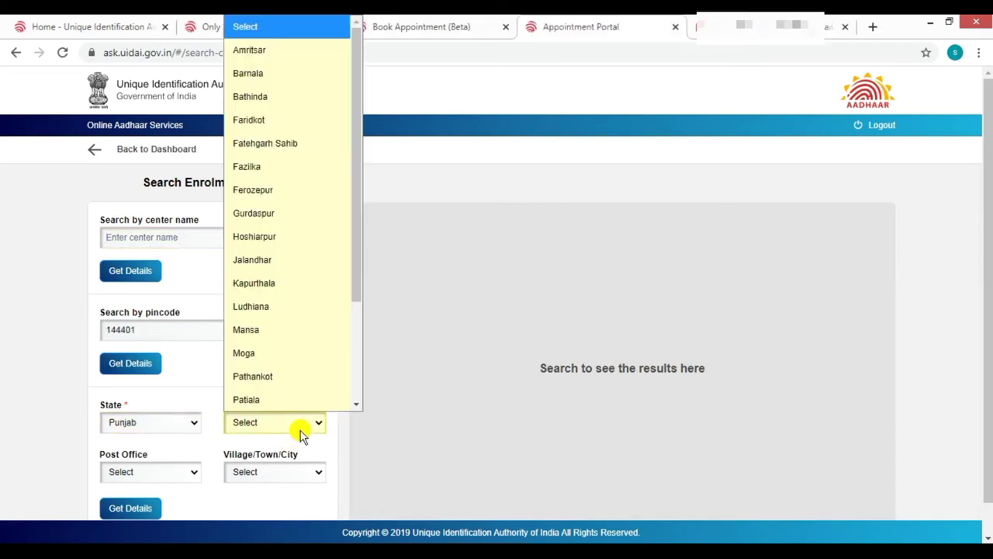
pyautogui.press('k')
pyautogui.scroll(-1, 264, 306)
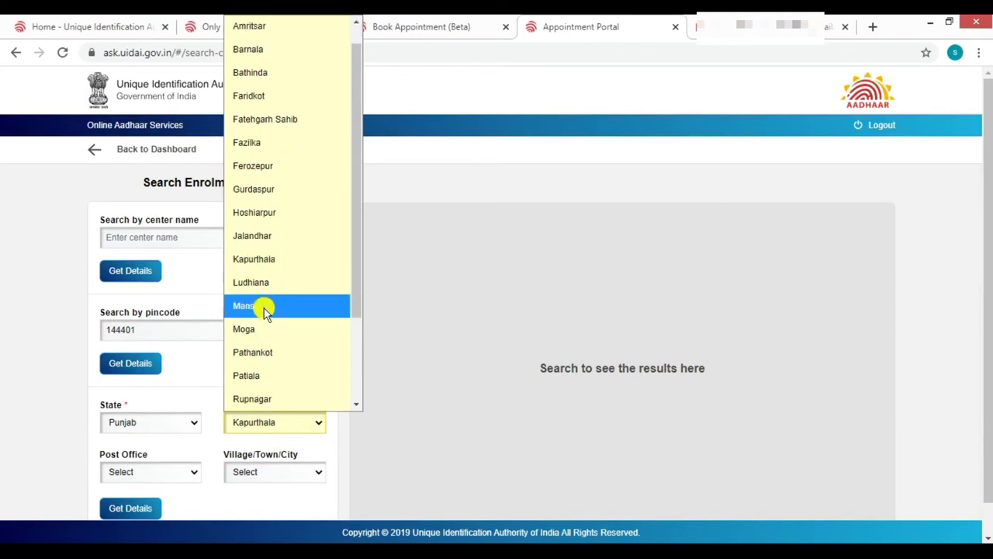
pyautogui.click(277, 262)
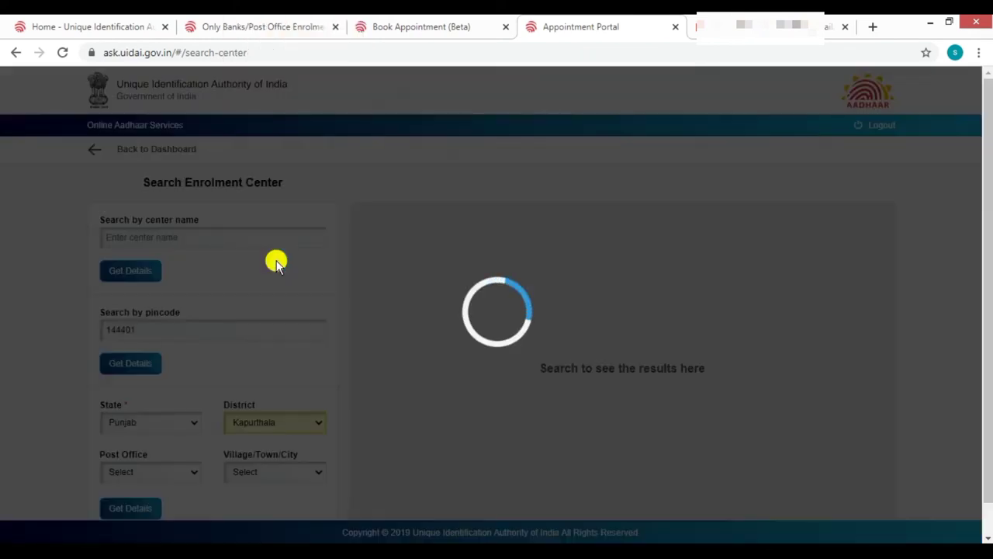
pyautogui.click(155, 471)
pyautogui.press('r')
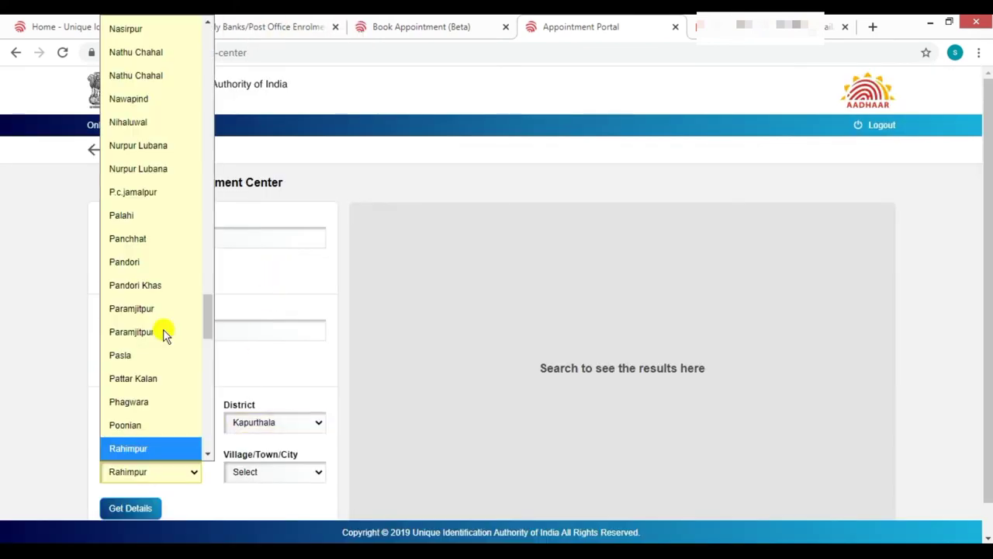
pyautogui.press('Up')
pyautogui.press('Up')
pyautogui.press('Return')
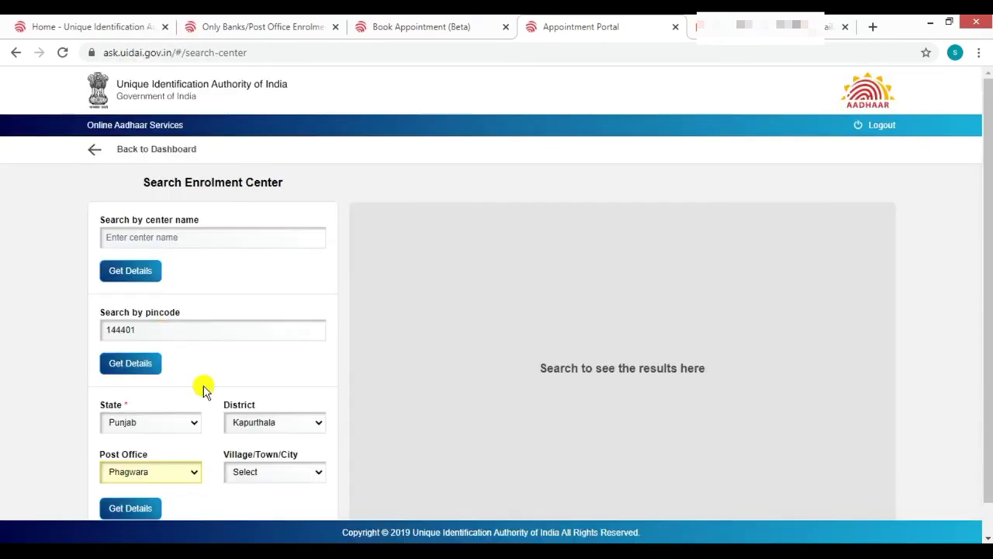
# Choose Phagwara as village/town/city, get centre details, and book at ICICI Bank - Phagwara.
pyautogui.click(293, 472)
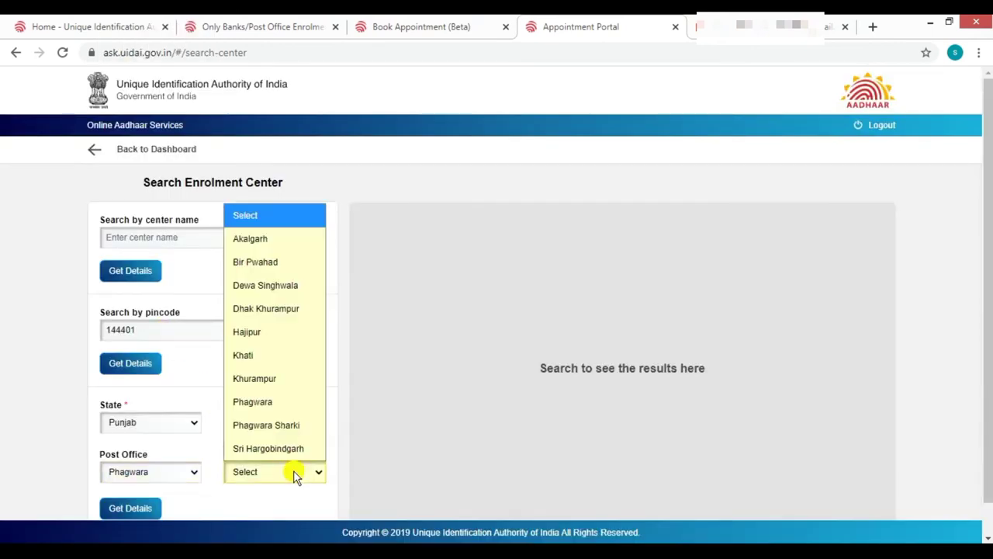
pyautogui.click(292, 402)
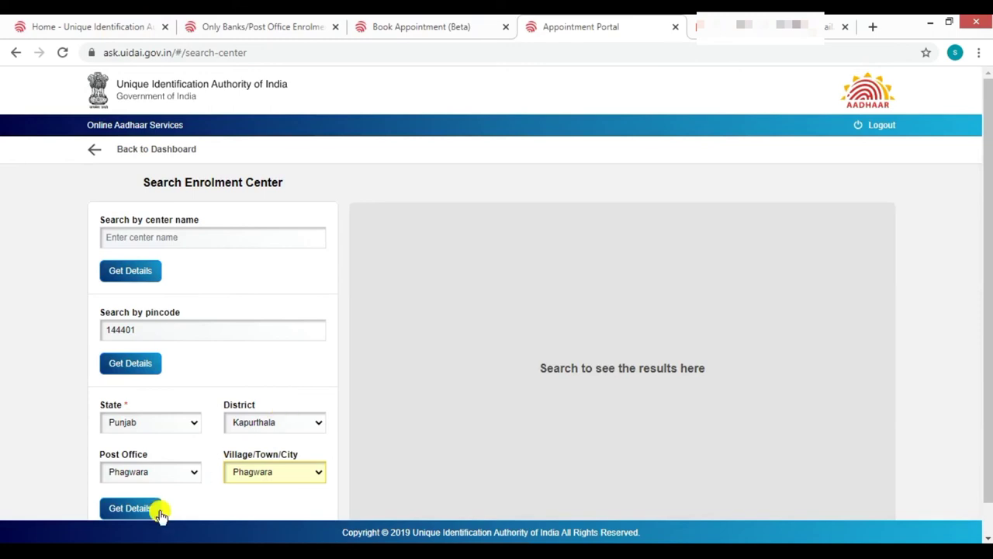
pyautogui.click(133, 508)
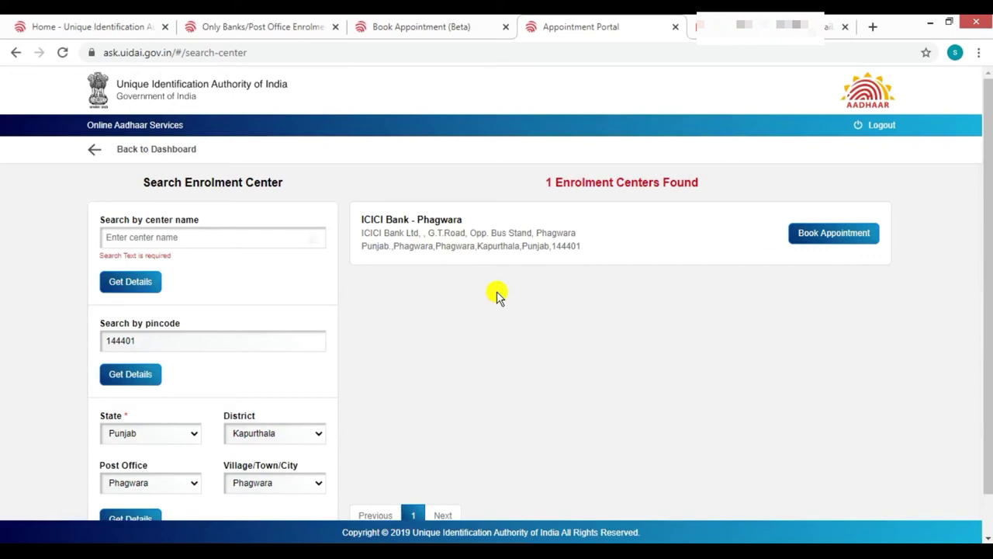
pyautogui.click(822, 236)
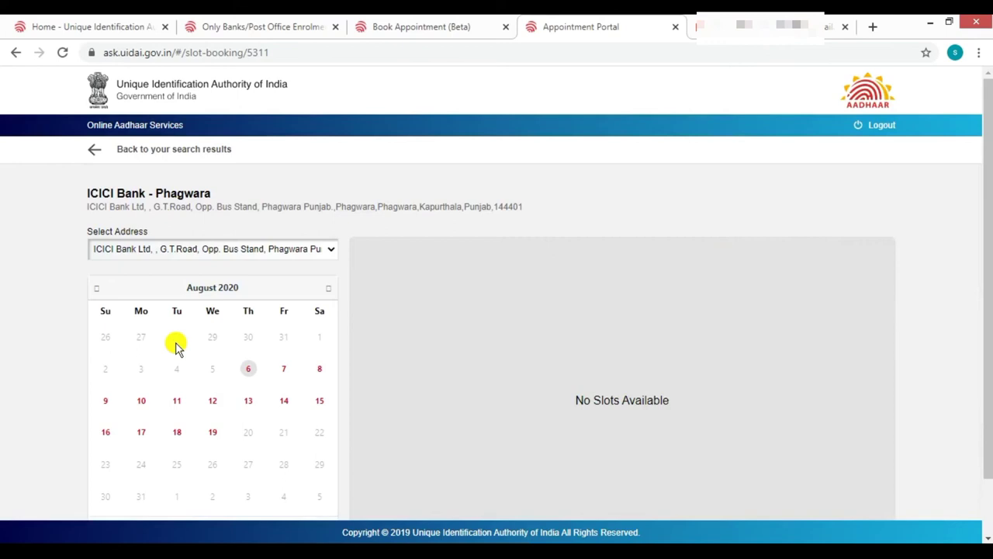
# Try 7, 19, 12 and 20 August at ICICI Bank - Phagwara, find no slots, and go back.
pyautogui.click(284, 371)
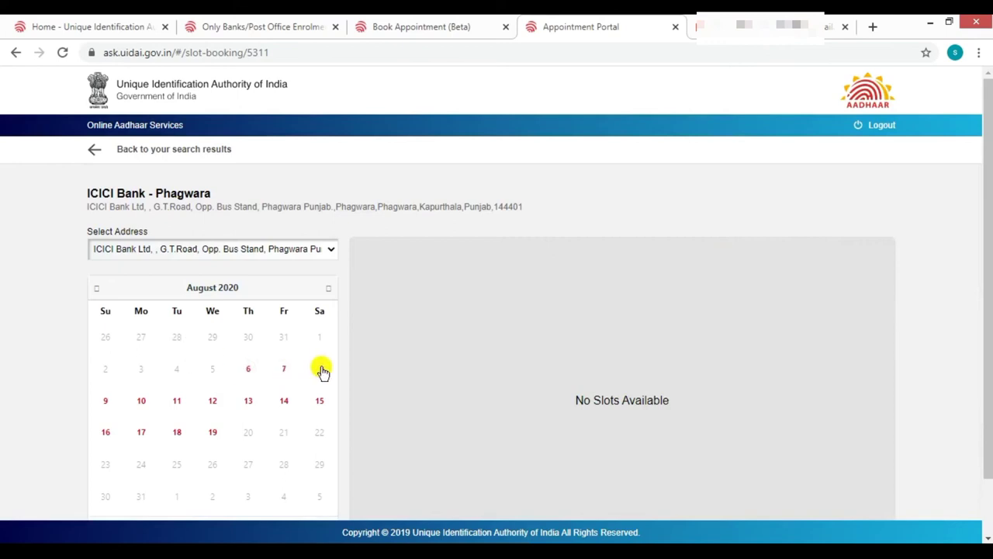
pyautogui.click(213, 433)
pyautogui.click(213, 401)
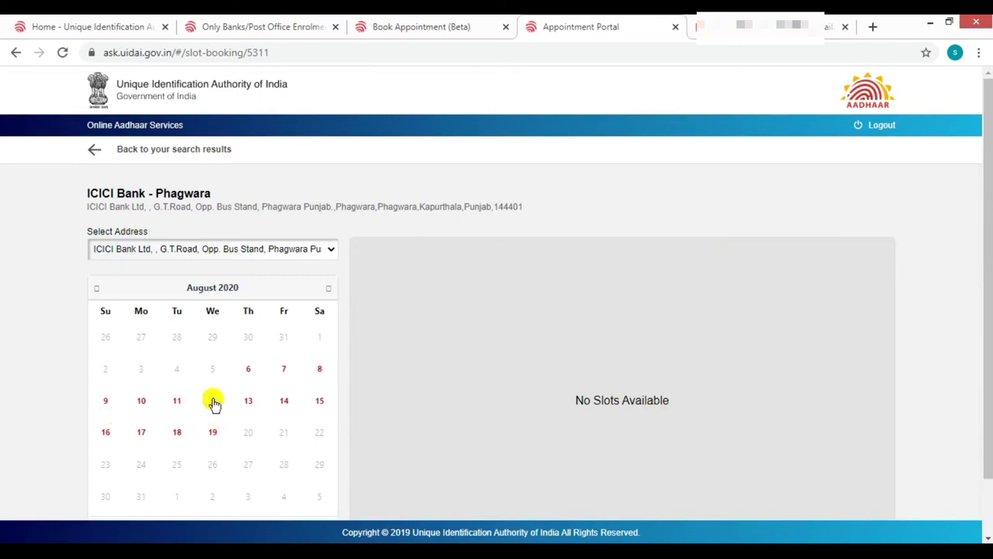
pyautogui.doubleClick(248, 433)
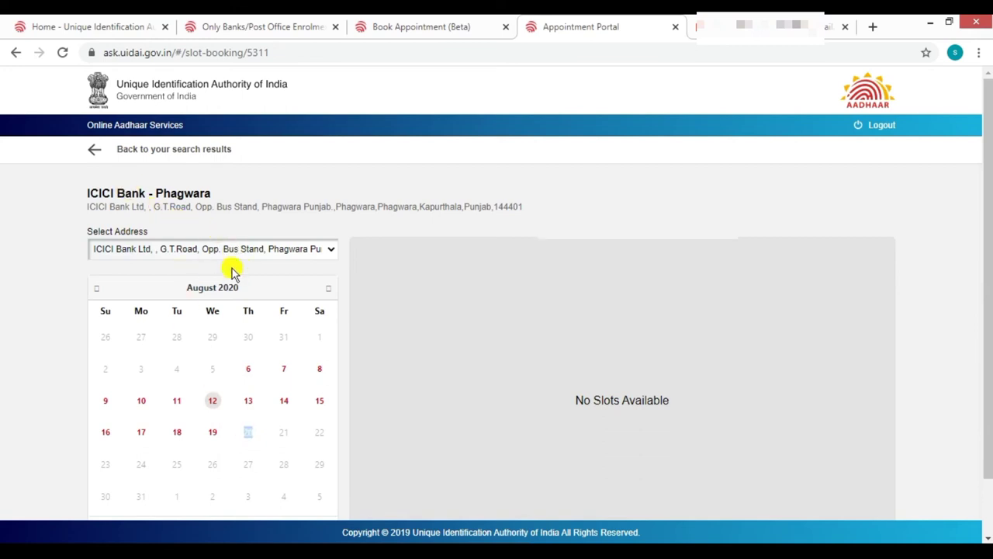
pyautogui.click(18, 55)
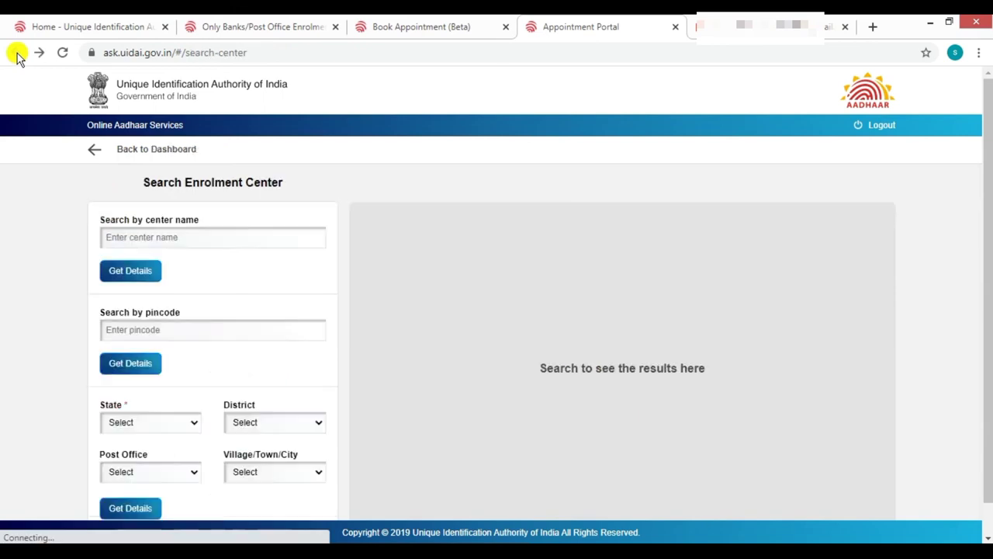
# Search enrolment centers by pincode 144401 and scroll the 10 results to Sewa Kendra Phagwara.
pyautogui.click(18, 54)
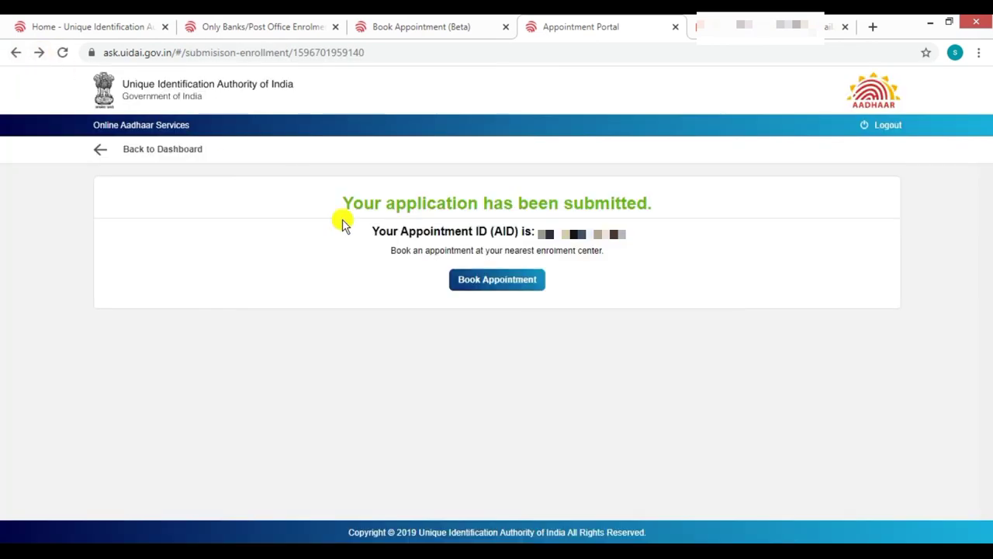
pyautogui.click(487, 285)
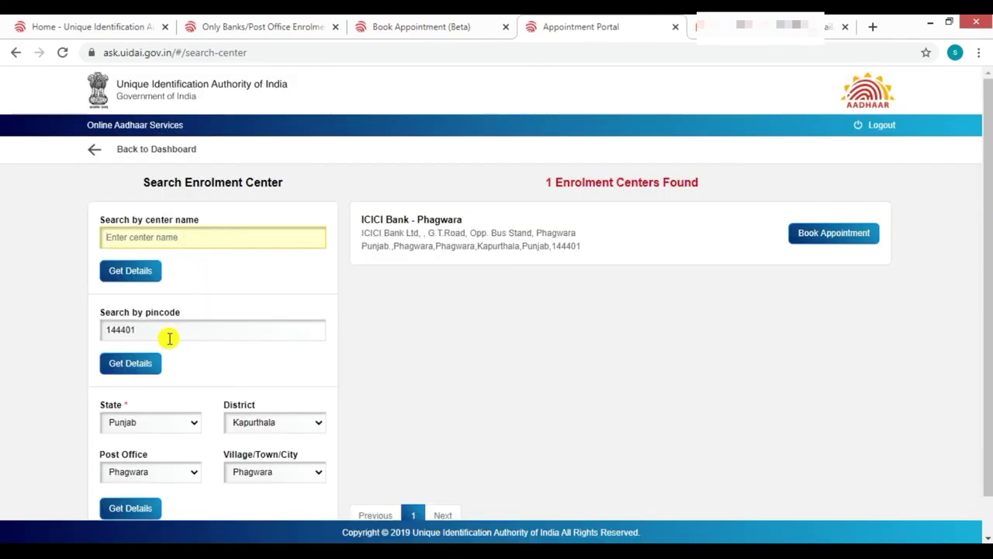
pyautogui.click(130, 362)
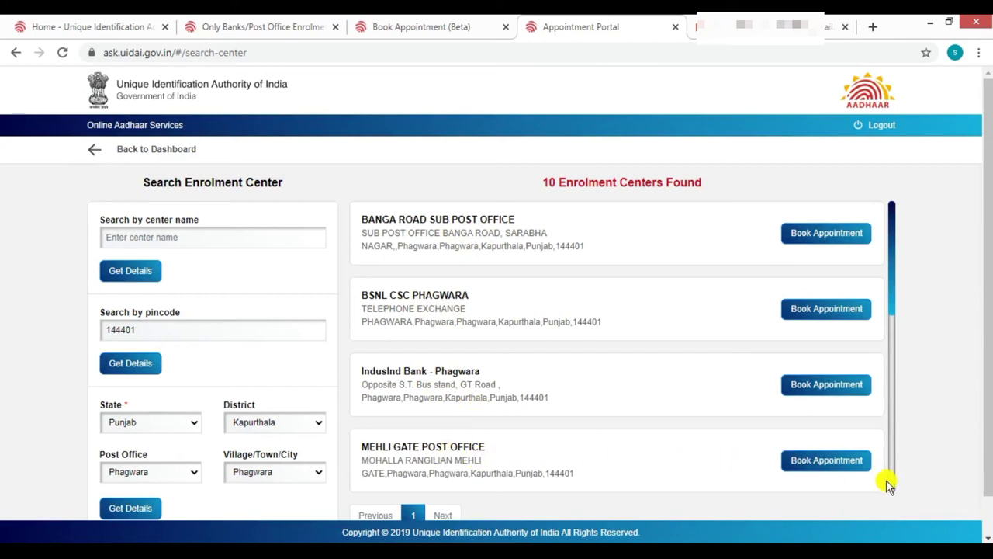
pyautogui.scroll(-3, 893, 487)
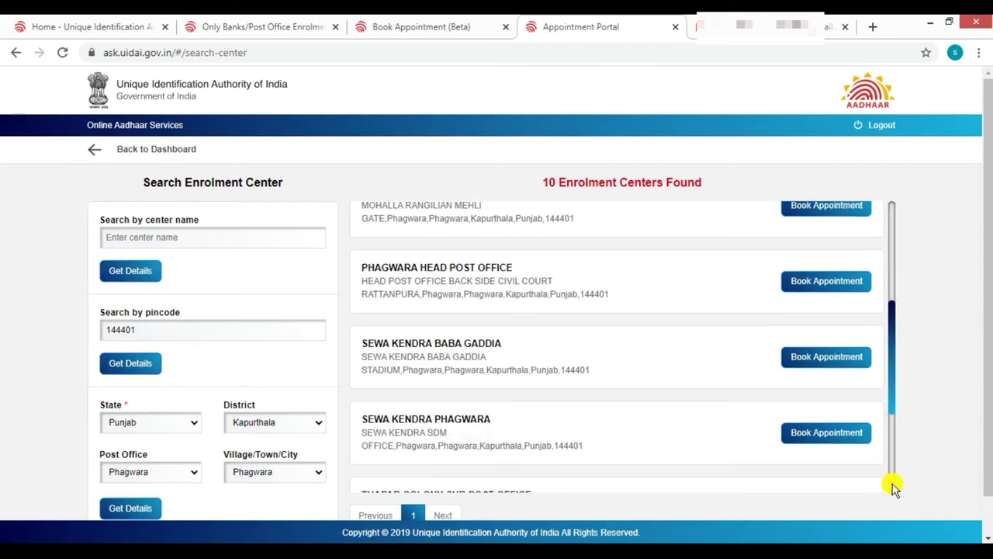
pyautogui.scroll(-2, 894, 486)
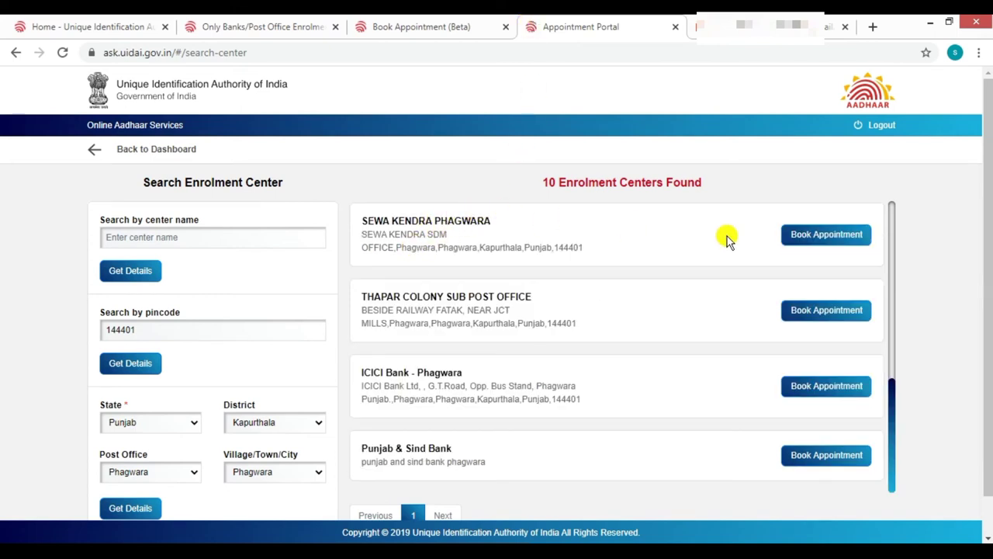
# Book Sewa Kendra Phagwara for 7 August 2020 at 10:00 AM and submit.
pyautogui.click(805, 231)
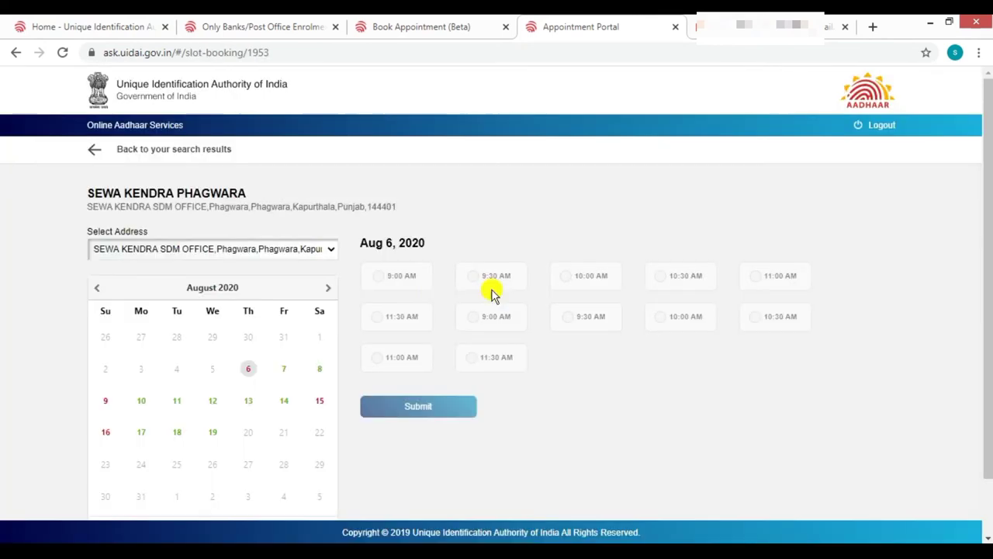
pyautogui.click(284, 371)
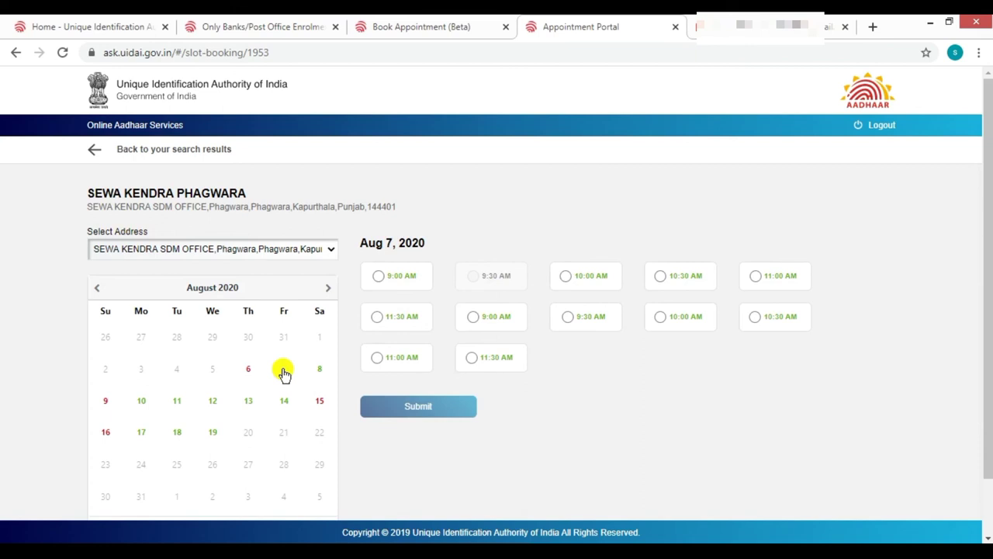
pyautogui.click(284, 370)
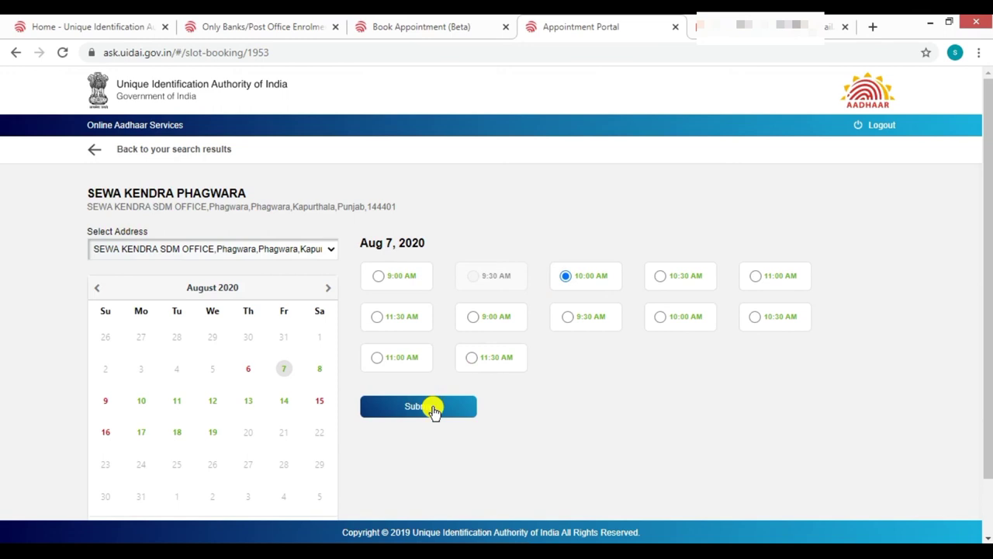
pyautogui.click(433, 409)
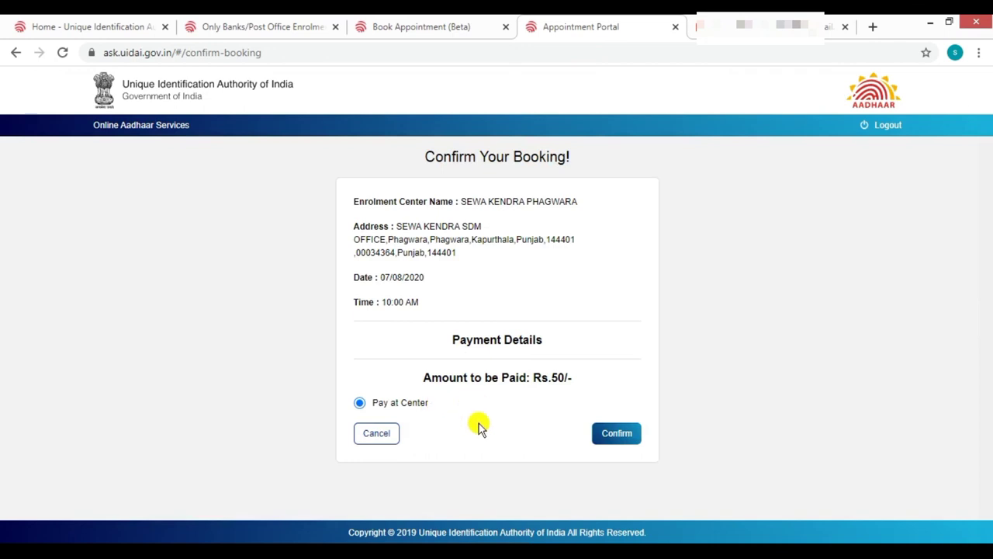
# Confirm the pay-at-center booking, review the Aadhaar Update Form, and print it with background graphics.
pyautogui.click(613, 434)
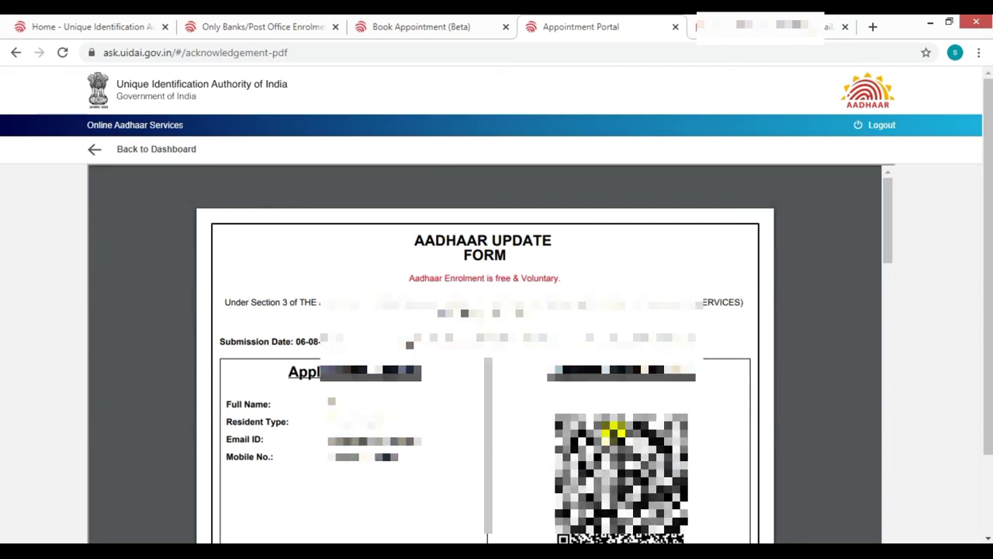
pyautogui.scroll(-3, 496, 339)
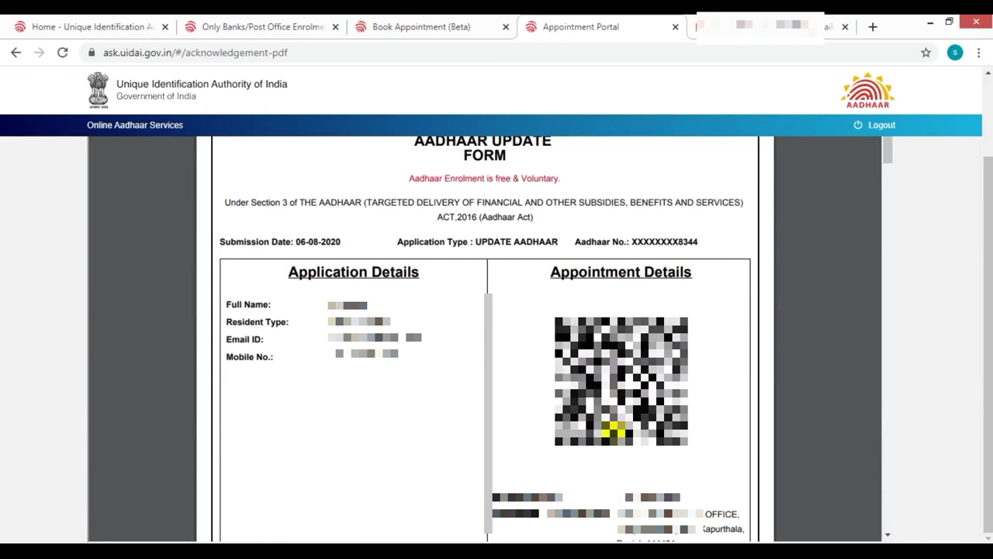
pyautogui.scroll(1, 485, 339)
pyautogui.scroll(2, 497, 339)
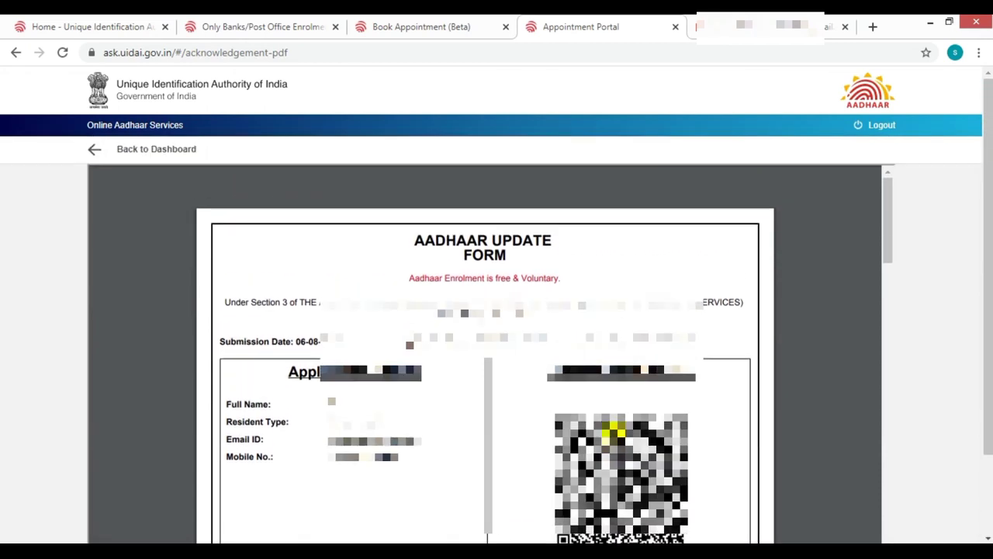
pyautogui.hotkey('ctrl', 'p')
pyautogui.click(709, 313)
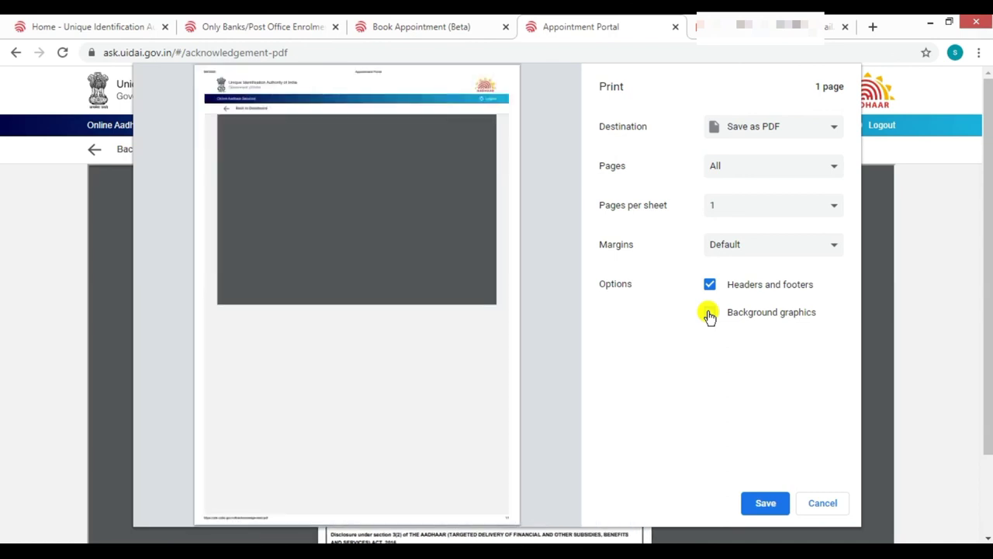
# Cancel printing, save the acknowledgement as download.pdf on the Desktop, and return to the dashboard.
pyautogui.click(709, 313)
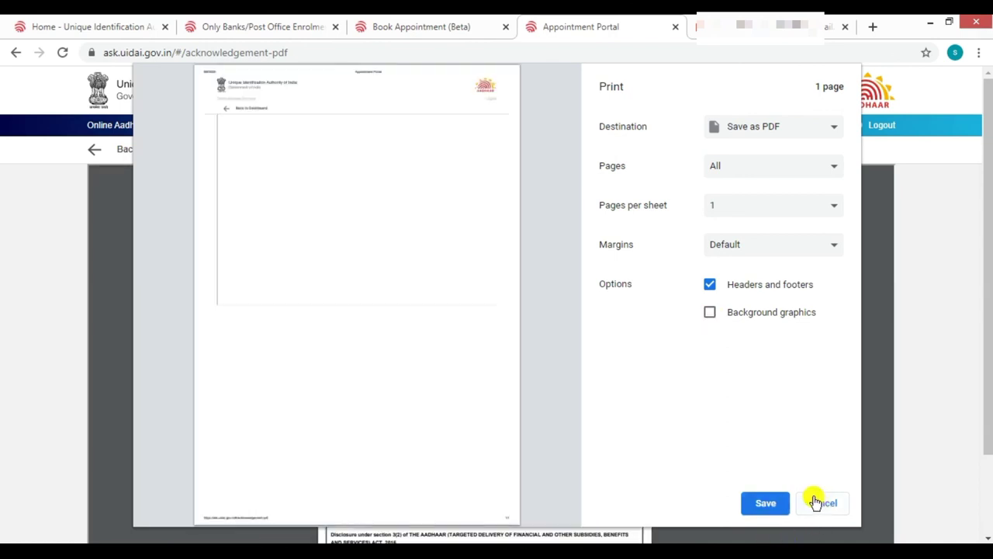
pyautogui.click(816, 503)
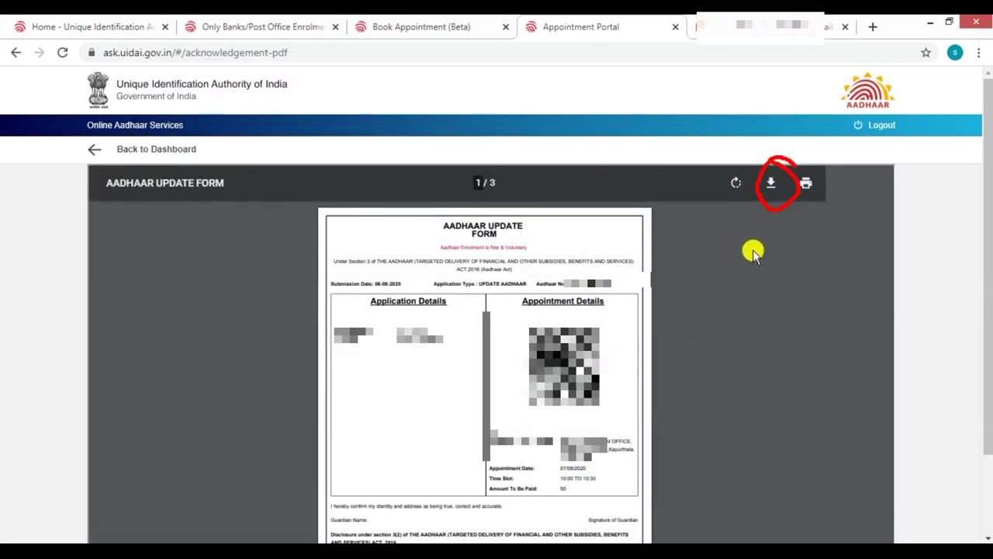
pyautogui.click(769, 181)
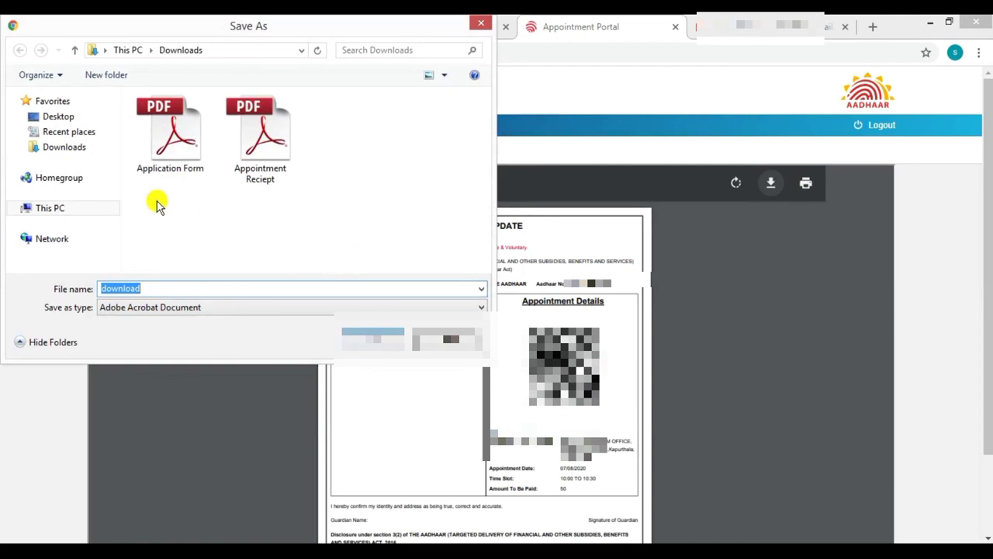
pyautogui.click(81, 132)
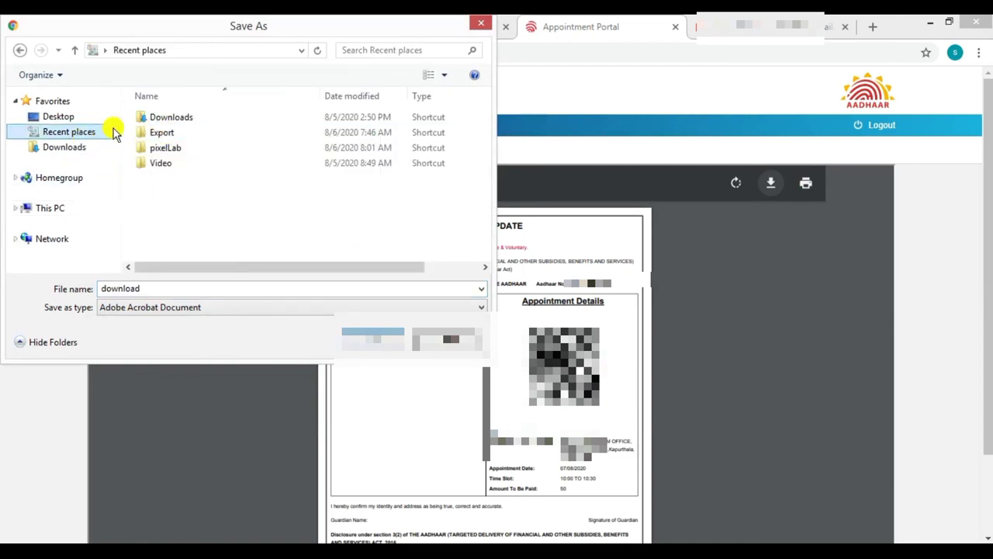
pyautogui.click(71, 123)
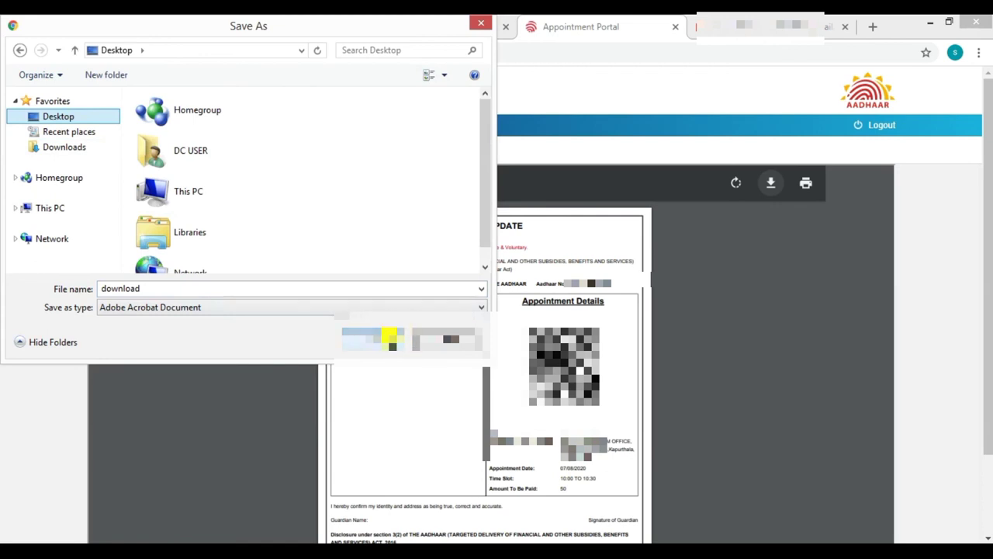
pyautogui.click(392, 340)
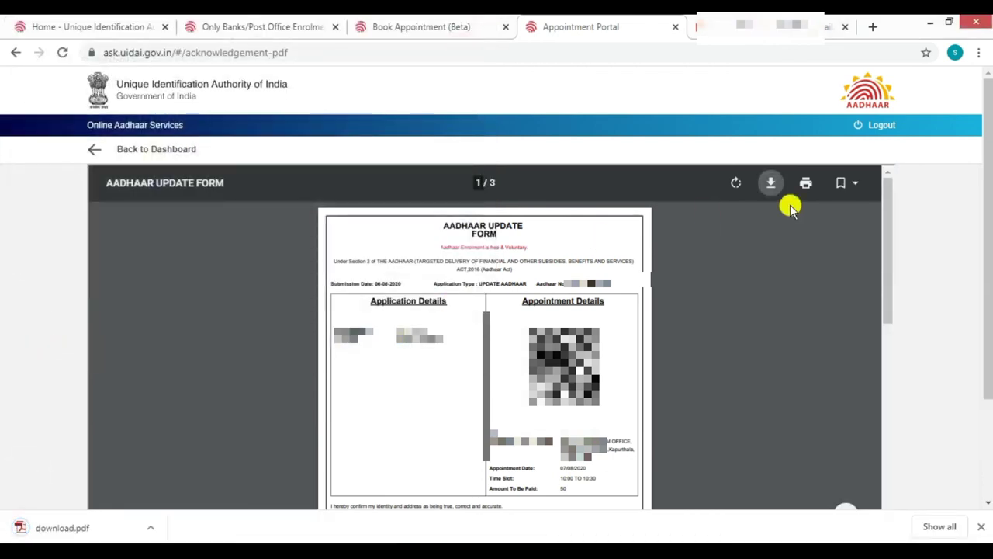
pyautogui.click(95, 151)
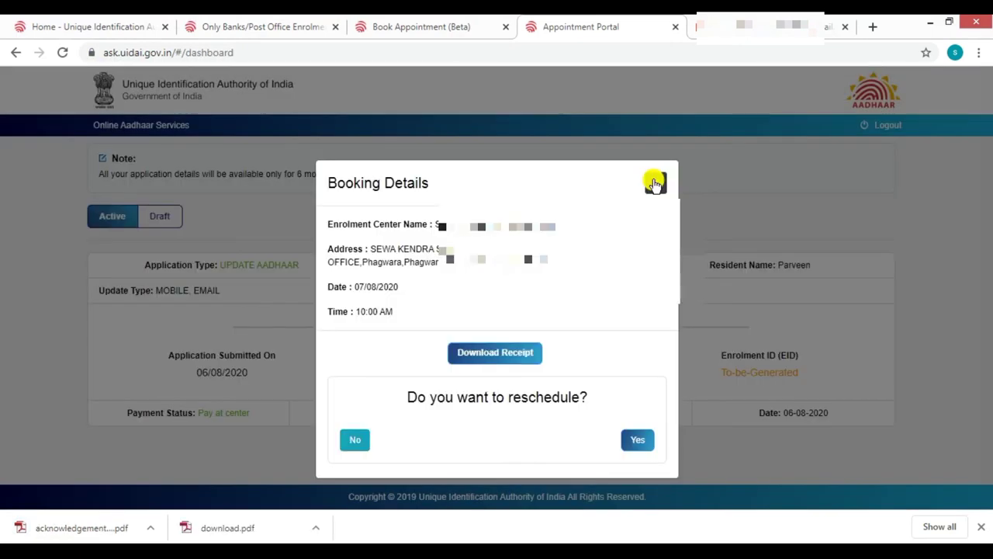
# Close booking details, open the downloaded PDF, then subscribe to lockdown tech study with all notifications.
pyautogui.click(654, 182)
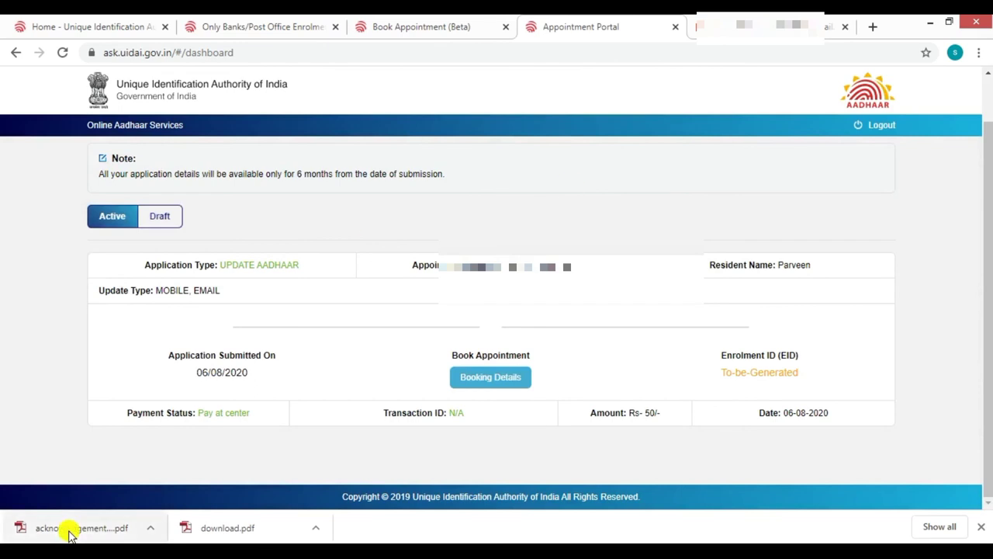
pyautogui.click(93, 534)
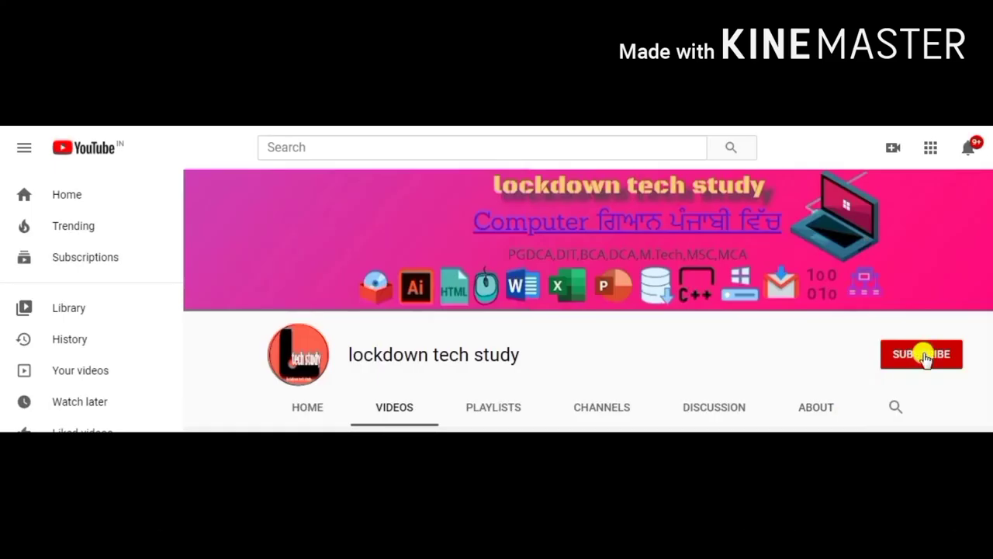
pyautogui.click(925, 355)
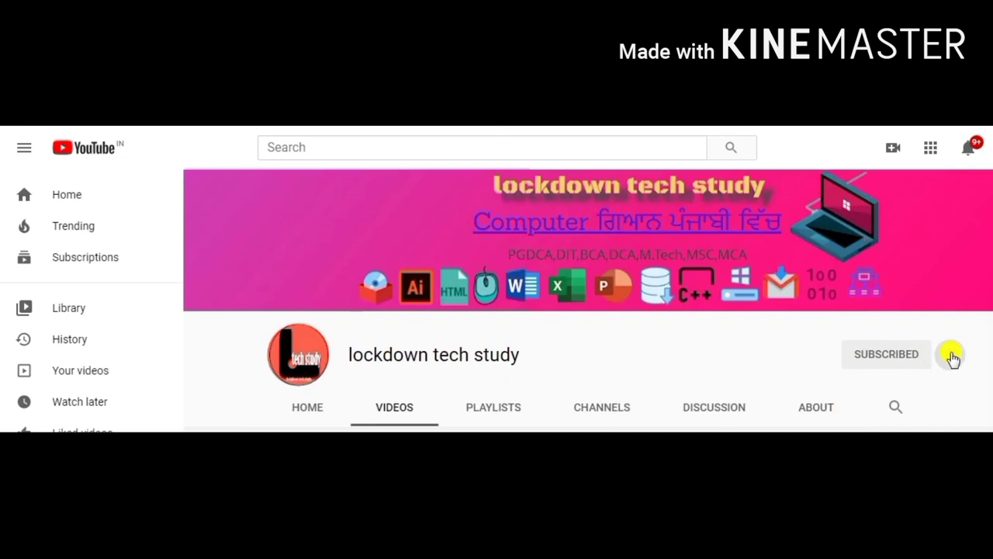
pyautogui.click(953, 357)
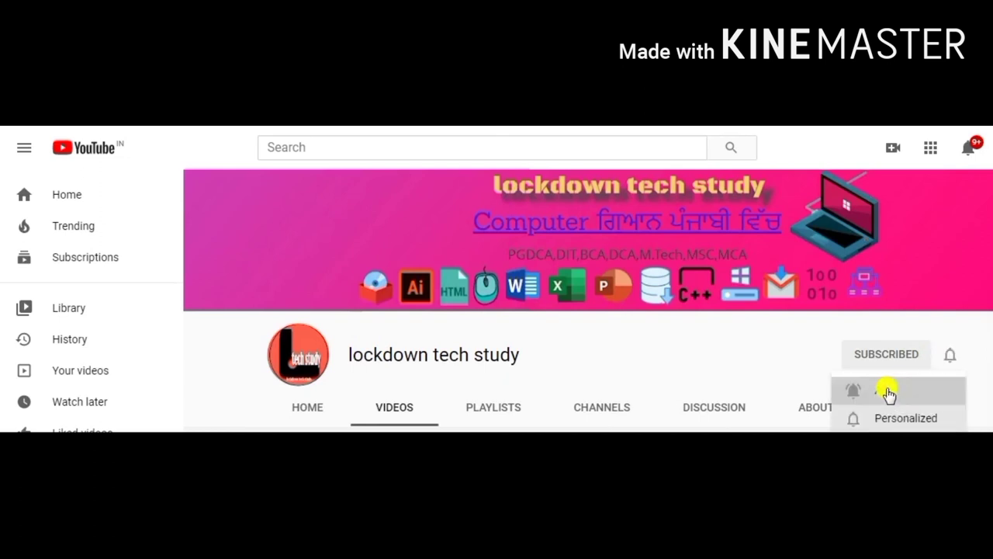
pyautogui.click(889, 395)
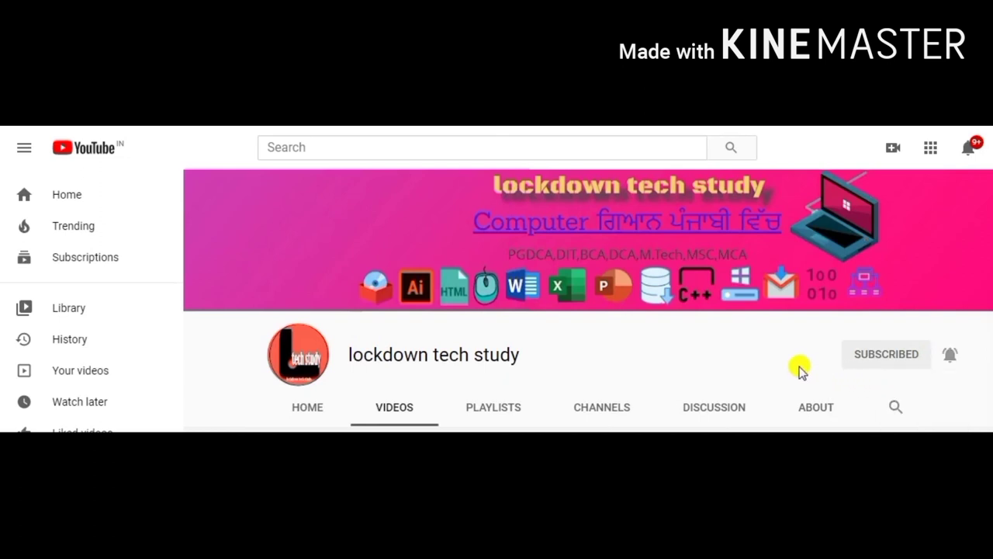